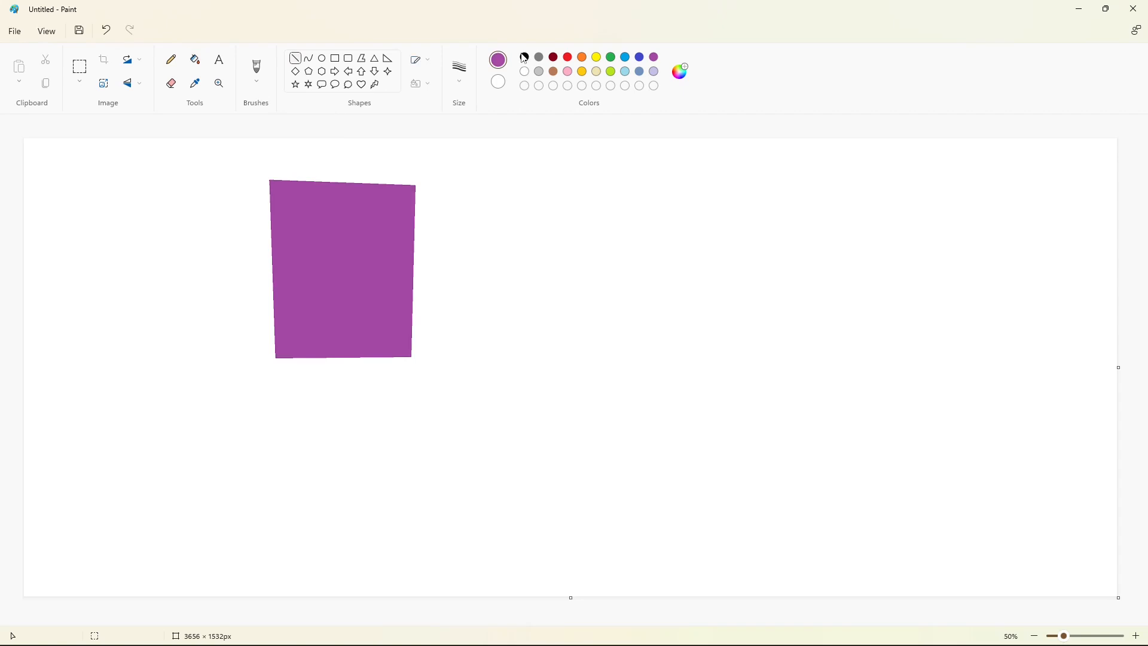
# Draw the black outline of a letter P with a four-sided counter on the purple tile and fill the letter black
pyautogui.click(525, 57)
pyautogui.moveTo(297, 215); pyautogui.dragTo(299, 366)
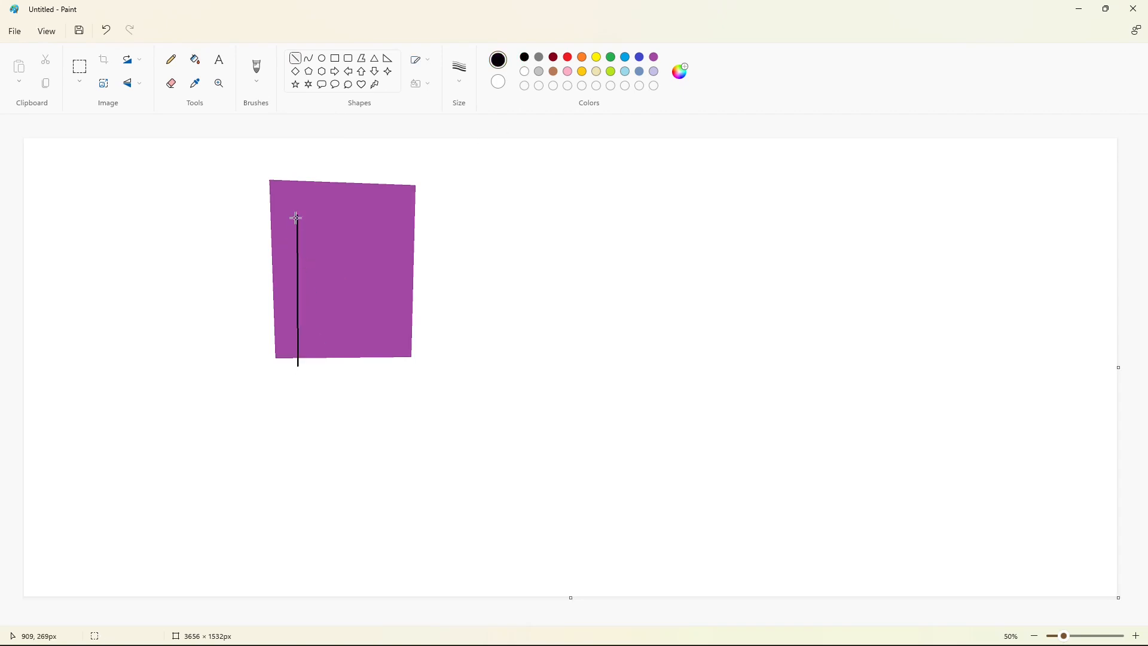
pyautogui.moveTo(297, 216); pyautogui.dragTo(317, 365)
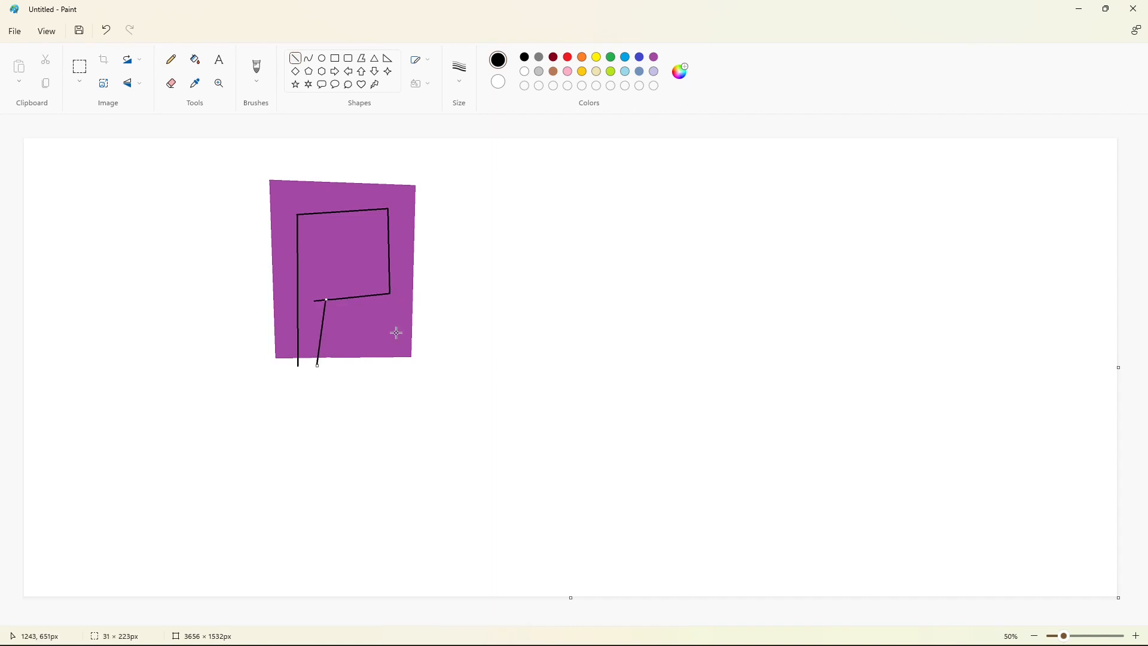
pyautogui.moveTo(334, 232)
pyautogui.mouseDown()
pyautogui.moveTo(372, 231)
pyautogui.moveTo(367, 277)
pyautogui.moveTo(332, 281)
pyautogui.mouseUp()
pyautogui.click(485, 287)
pyautogui.click(195, 61)
pyautogui.click(324, 252)
pyautogui.click(524, 72)
pyautogui.click(402, 213)
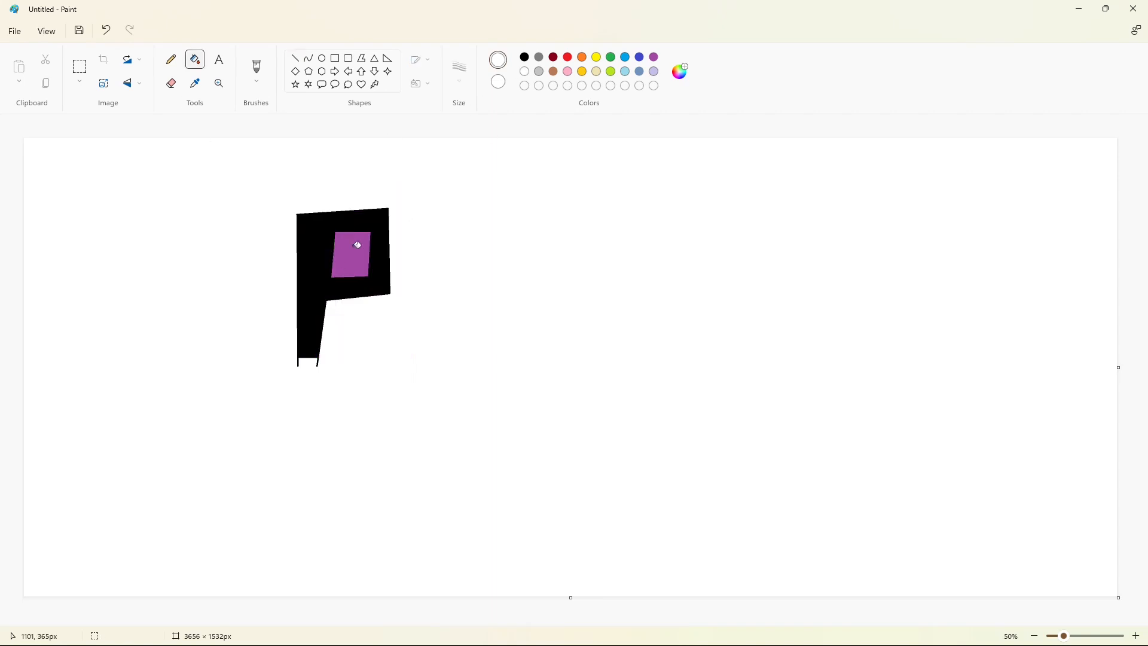
pyautogui.hotkey('ctrl', 'z')
pyautogui.hotkey('ctrl', 'z')
# Fill the purple tile around the white P and the letter's inner counter black
pyautogui.click(524, 57)
pyautogui.click(410, 225)
pyautogui.click(353, 251)
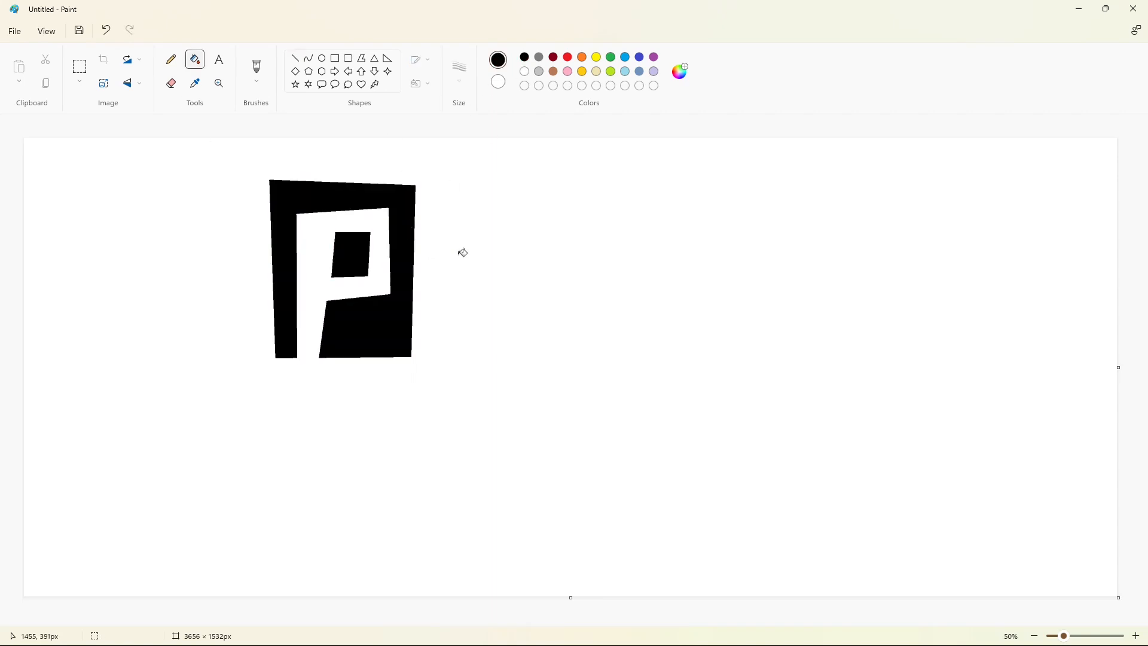
# Outline a near-square tile to the right of the P with straight lines and fill it purple, including its border
pyautogui.click(295, 58)
pyautogui.moveTo(424, 221)
pyautogui.mouseDown()
pyautogui.moveTo(426, 357)
pyautogui.moveTo(559, 220)
pyautogui.moveTo(556, 357)
pyautogui.moveTo(425, 357)
pyautogui.mouseUp()
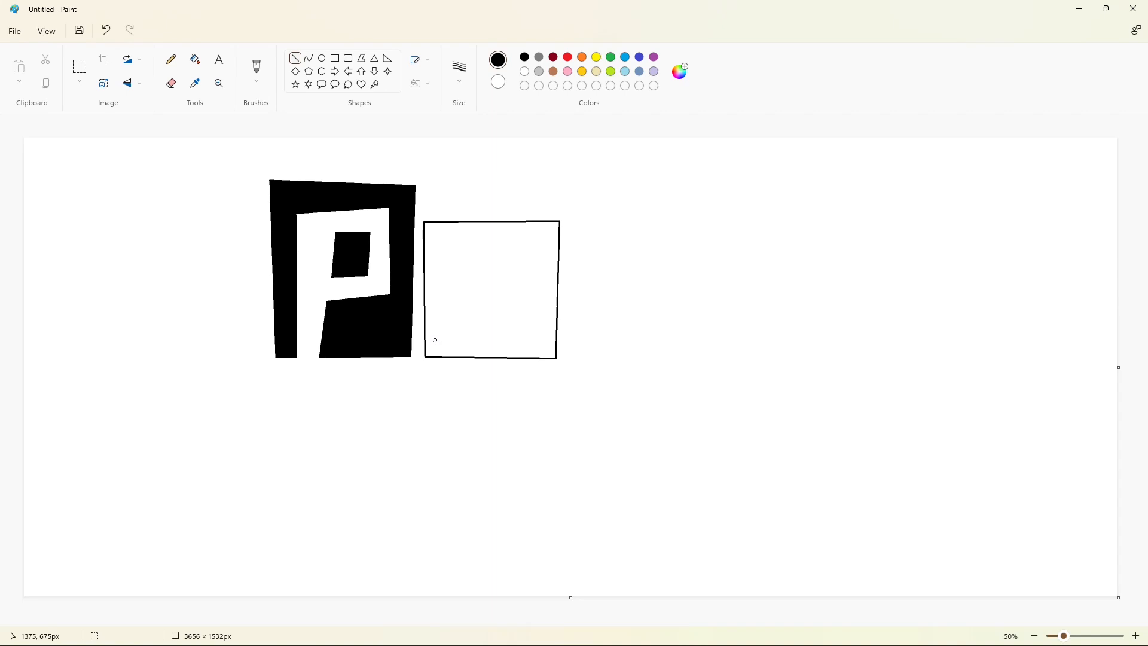
pyautogui.click(195, 59)
pyautogui.click(472, 276)
pyautogui.click(654, 57)
pyautogui.click(475, 281)
# Draw the black straight-line outline of a capital A with a small counter inside the purple tile
pyautogui.click(525, 57)
pyautogui.click(296, 58)
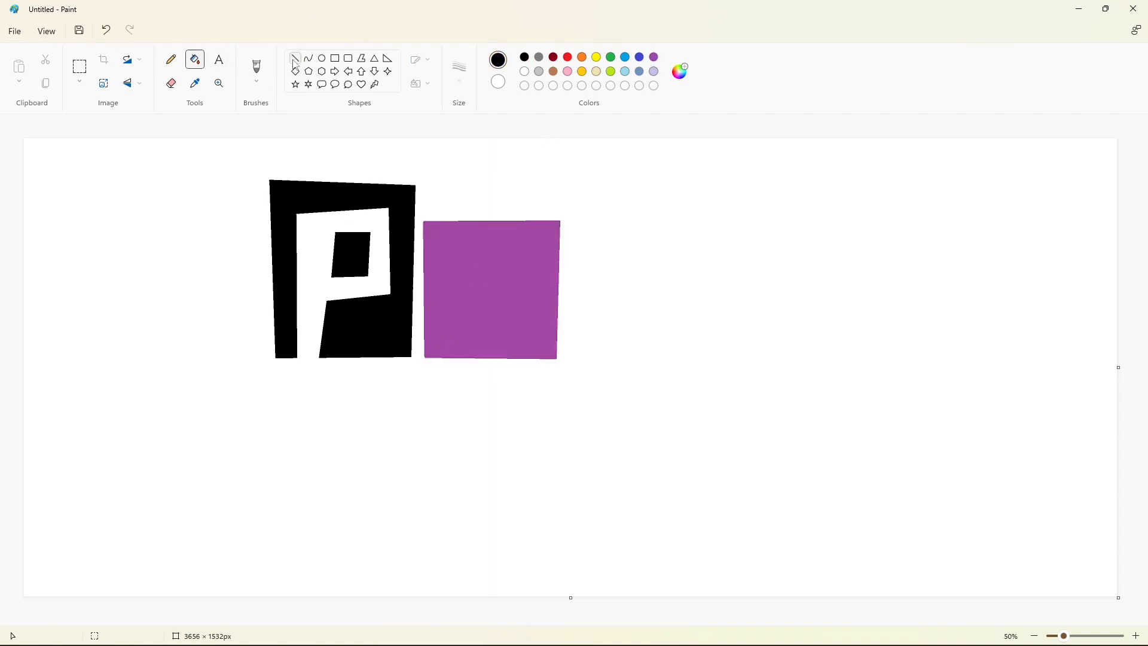
pyautogui.moveTo(437, 338)
pyautogui.mouseDown()
pyautogui.moveTo(482, 236)
pyautogui.moveTo(512, 234)
pyautogui.moveTo(541, 344)
pyautogui.moveTo(508, 344)
pyautogui.moveTo(504, 291)
pyautogui.mouseUp()
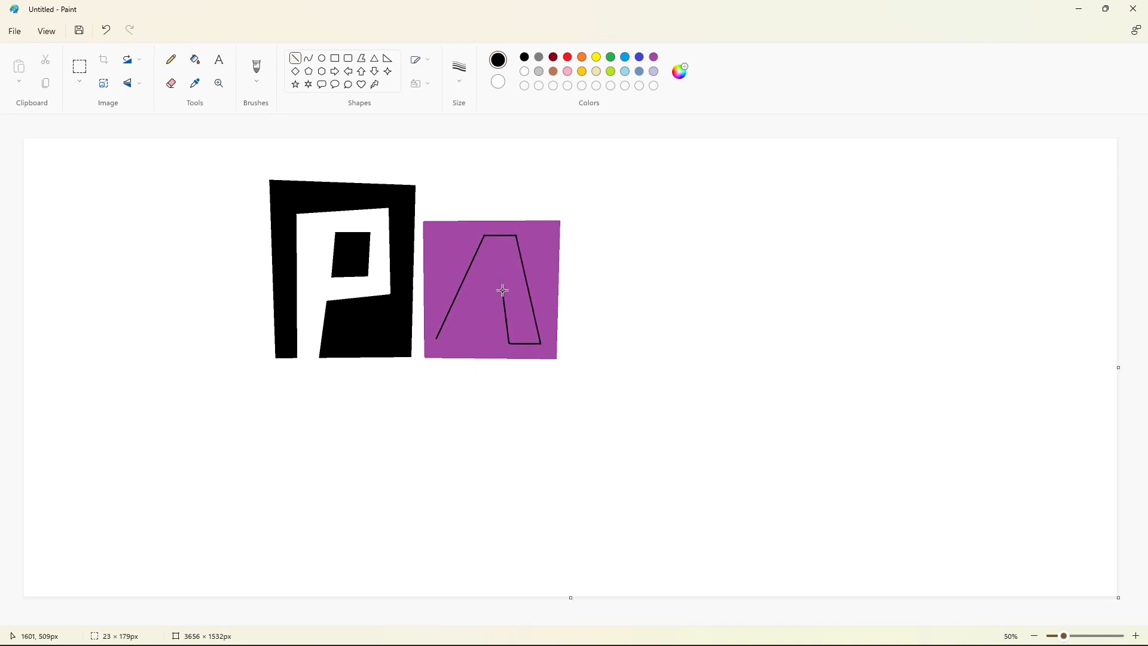
pyautogui.click(578, 303)
pyautogui.moveTo(463, 340); pyautogui.dragTo(489, 288)
pyautogui.click(559, 287)
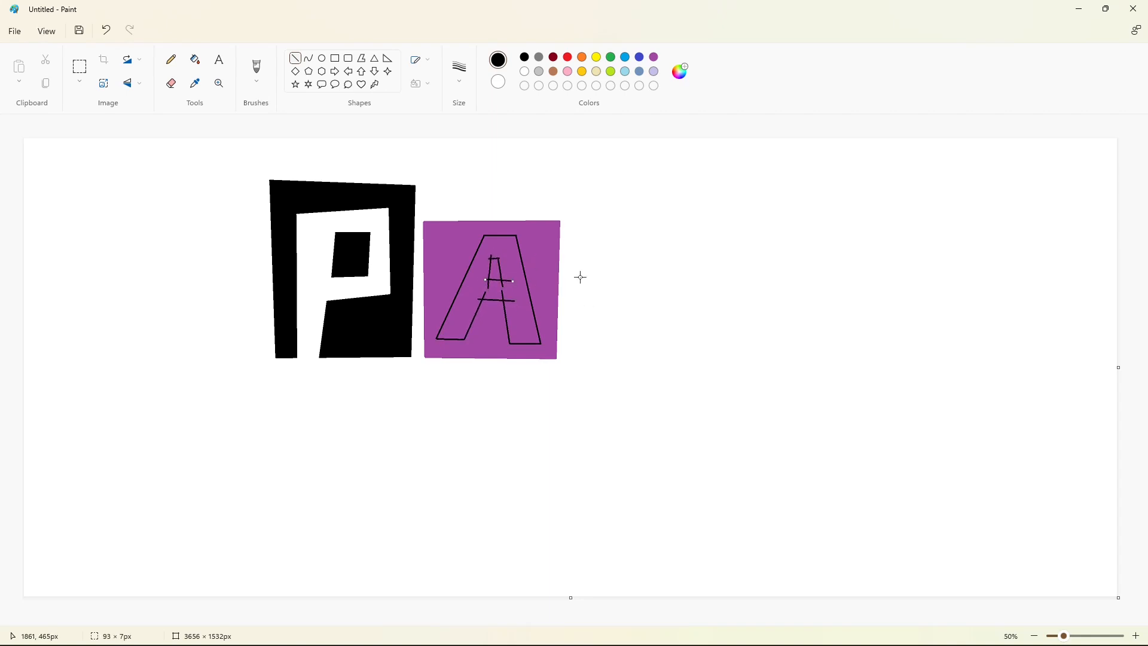
# Fill the A and its outline white, and its tile and small counter black
pyautogui.click(196, 58)
pyautogui.click(505, 251)
pyautogui.click(524, 70)
pyautogui.click(507, 251)
pyautogui.click(524, 58)
pyautogui.click(532, 257)
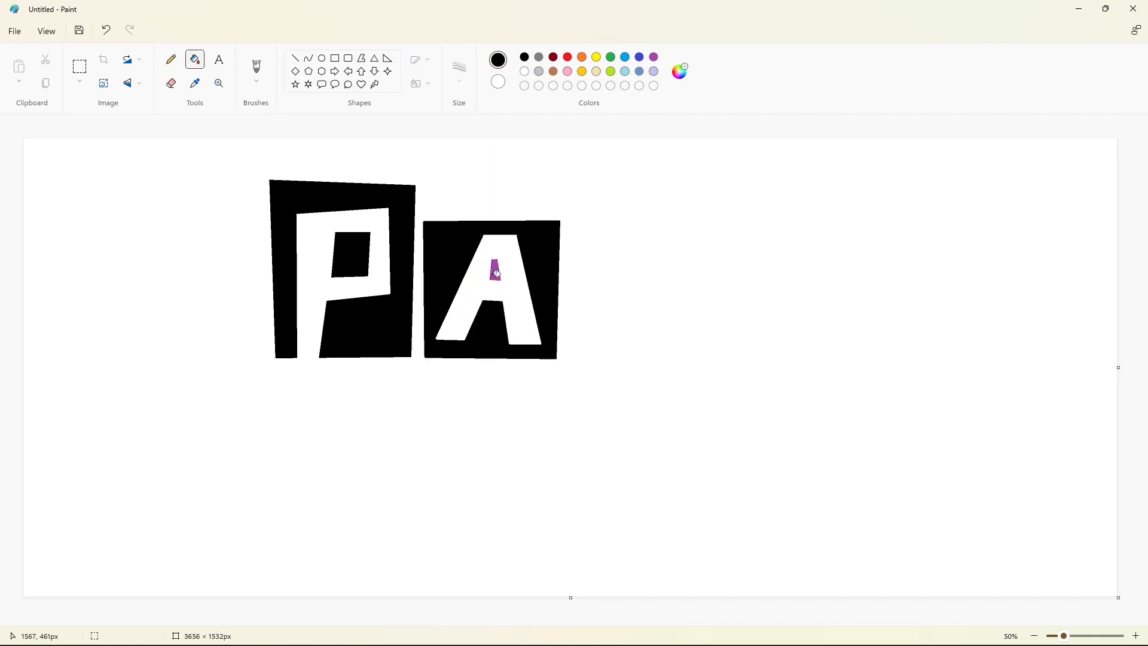
pyautogui.click(495, 276)
# Outline a slightly slanted four-sided tile to the right of the A tile with black lines
pyautogui.click(294, 58)
pyautogui.moveTo(579, 199); pyautogui.dragTo(577, 354)
pyautogui.click(650, 329)
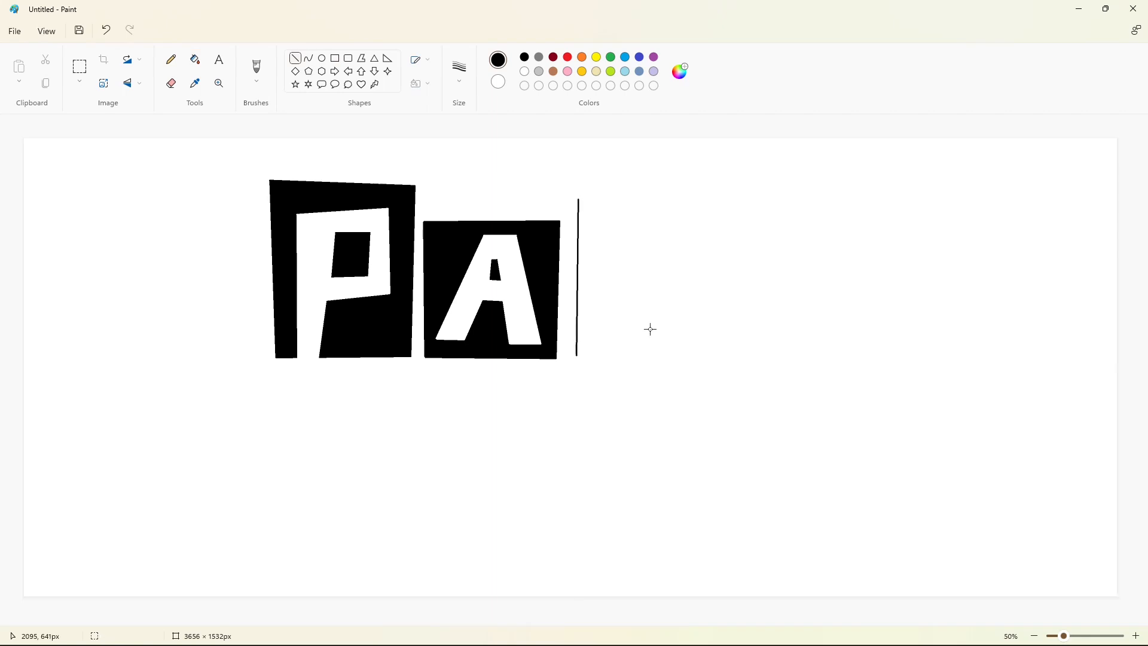
pyautogui.moveTo(579, 198)
pyautogui.mouseDown()
pyautogui.moveTo(715, 192)
pyautogui.moveTo(721, 317)
pyautogui.moveTo(711, 354)
pyautogui.moveTo(577, 356)
pyautogui.mouseUp()
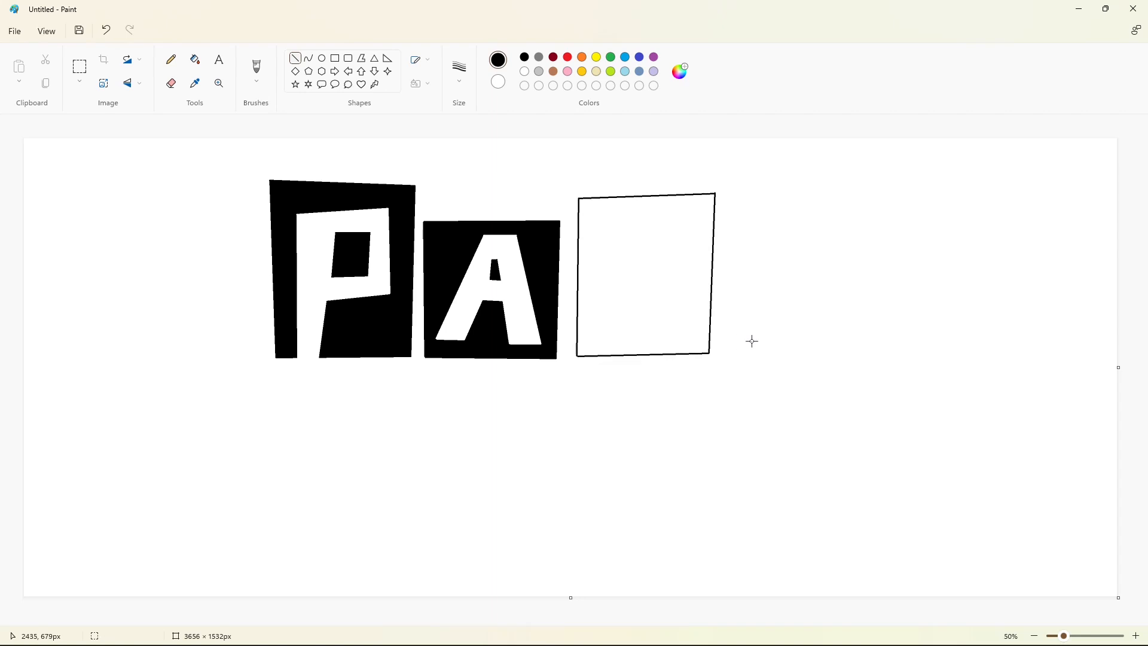
# Draw the straight-line outline of a capital K inside the empty tile in the upper row
pyautogui.moveTo(601, 215); pyautogui.dragTo(601, 340)
pyautogui.click(631, 321)
pyautogui.moveTo(628, 215)
pyautogui.mouseDown()
pyautogui.moveTo(623, 269)
pyautogui.moveTo(671, 220)
pyautogui.moveTo(635, 286)
pyautogui.moveTo(674, 333)
pyautogui.moveTo(619, 296)
pyautogui.mouseUp()
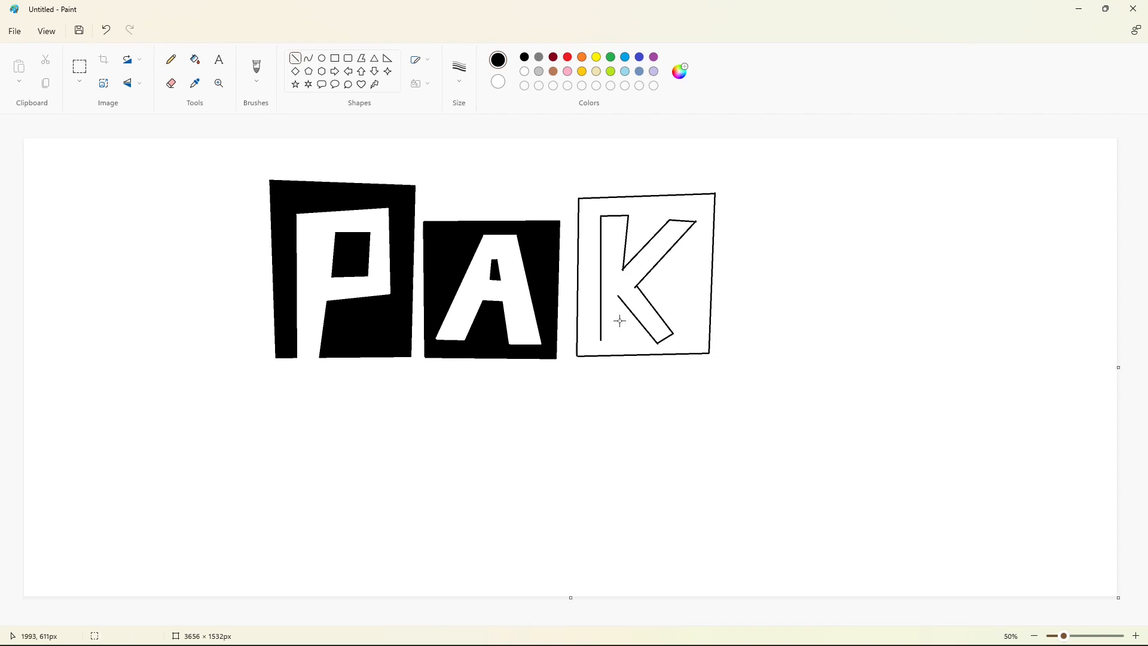
pyautogui.moveTo(618, 340); pyautogui.dragTo(619, 339)
# Fill the upper-row K white and its tile black, using purple to separate the tile from the letter
pyautogui.click(194, 59)
pyautogui.click(609, 251)
pyautogui.click(654, 57)
pyautogui.click(659, 202)
pyautogui.click(525, 71)
pyautogui.click(616, 272)
pyautogui.click(524, 57)
pyautogui.click(654, 214)
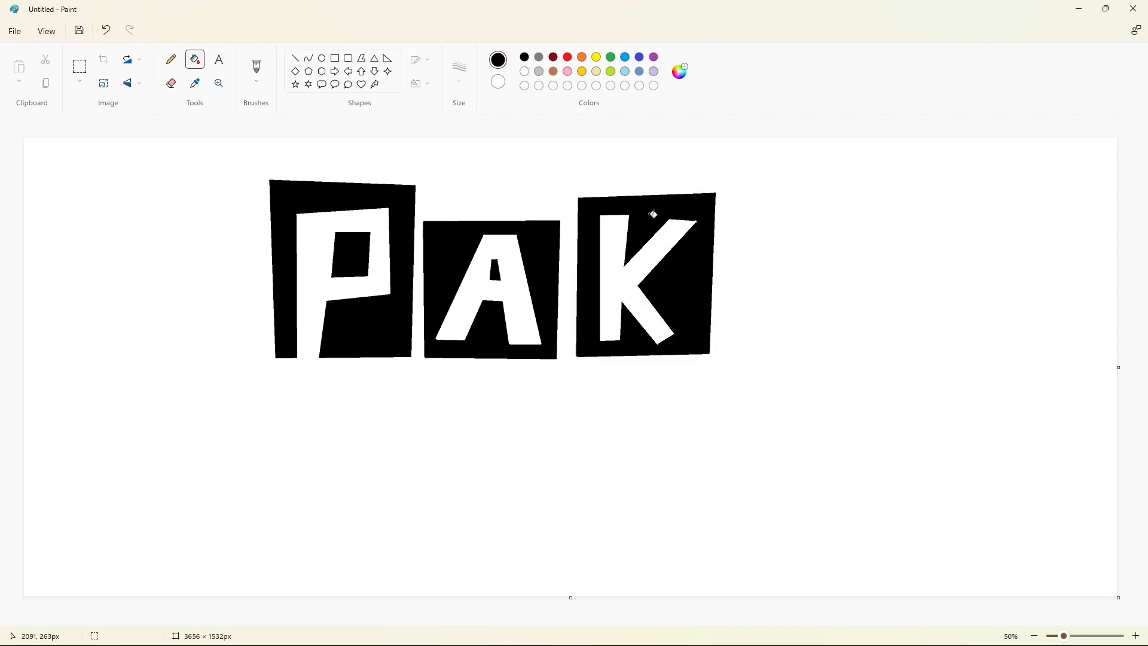
# Outline a four-sided tile to the right of the K and draw a lowercase a with a small counter inside it
pyautogui.click(295, 58)
pyautogui.moveTo(727, 218)
pyautogui.mouseDown()
pyautogui.moveTo(728, 358)
pyautogui.moveTo(818, 216)
pyautogui.moveTo(864, 223)
pyautogui.moveTo(859, 357)
pyautogui.moveTo(727, 358)
pyautogui.mouseUp()
pyautogui.moveTo(750, 238); pyautogui.dragTo(827, 241)
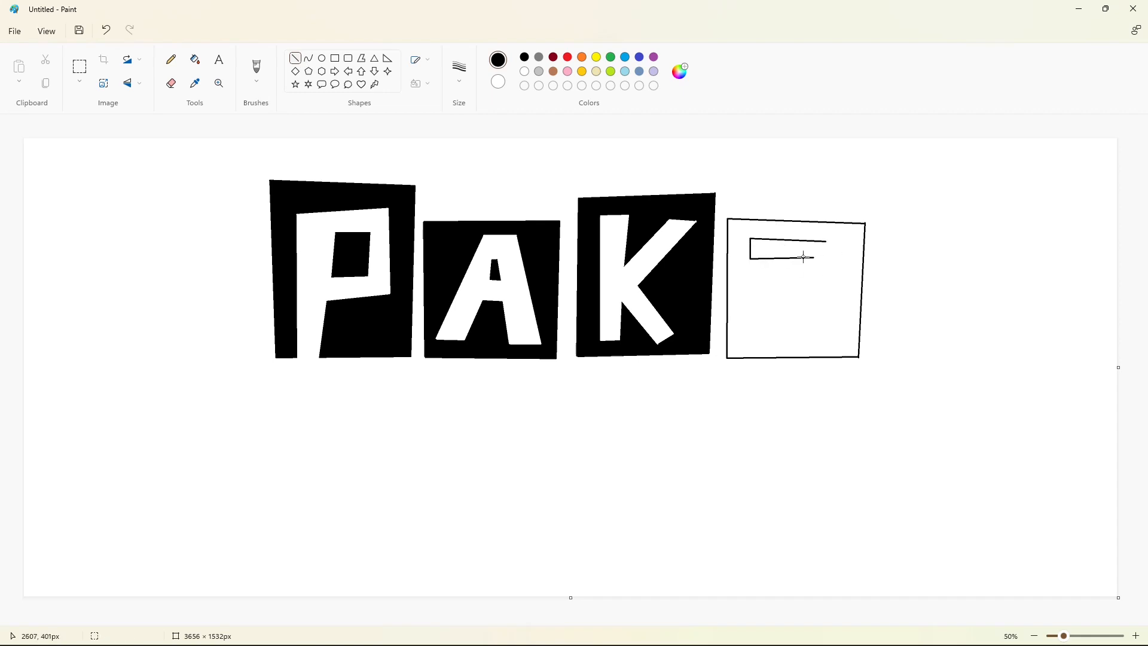
pyautogui.moveTo(804, 258); pyautogui.dragTo(804, 294)
pyautogui.moveTo(826, 242)
pyautogui.mouseDown()
pyautogui.moveTo(825, 324)
pyautogui.moveTo(749, 291)
pyautogui.moveTo(756, 336)
pyautogui.moveTo(819, 339)
pyautogui.mouseUp()
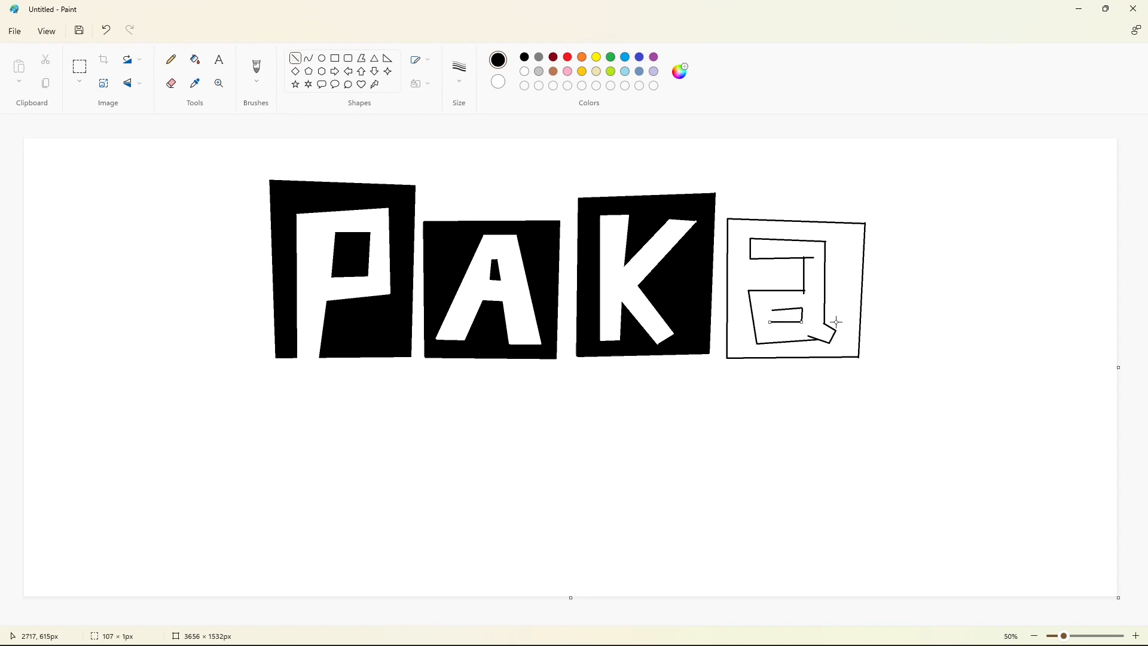
# Fill the upper-row lowercase a black, and its tile, tile border and counter purple
pyautogui.click(195, 60)
pyautogui.click(813, 289)
pyautogui.click(654, 57)
pyautogui.click(843, 257)
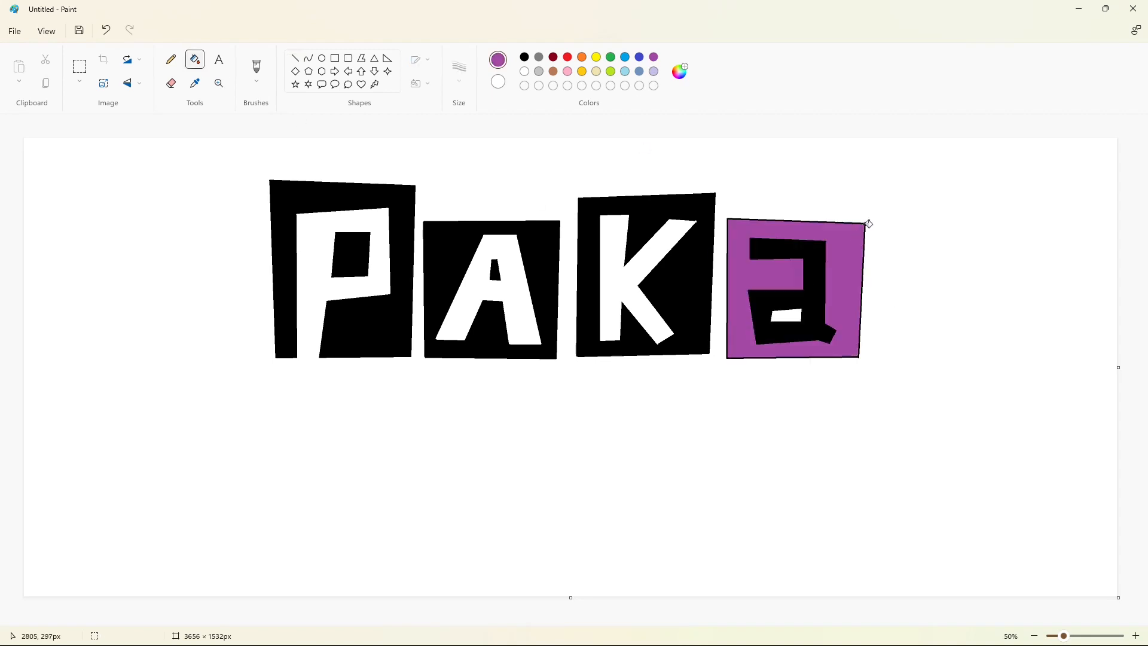
pyautogui.click(862, 223)
pyautogui.click(788, 315)
# Recolour the upper-row lowercase a white, and its counter and tile black
pyautogui.click(524, 71)
pyautogui.click(814, 289)
pyautogui.click(525, 57)
pyautogui.click(787, 315)
pyautogui.click(839, 293)
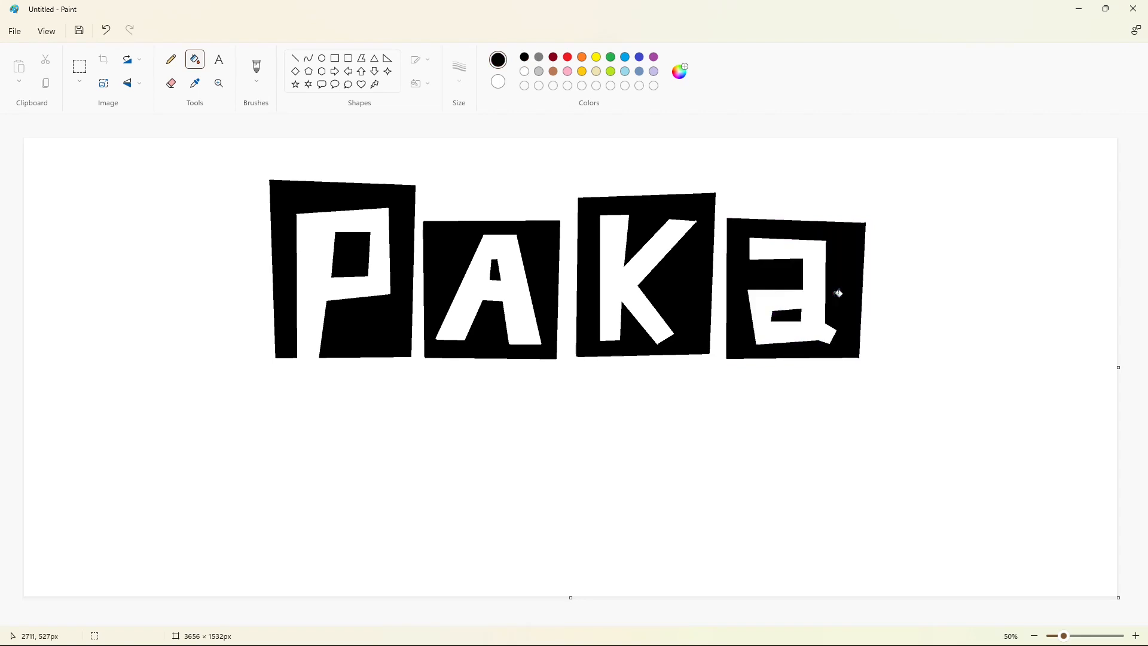
# Outline a tall slanted tile below the capital P and fill it light purple, including its border
pyautogui.click(295, 58)
pyautogui.moveTo(277, 373)
pyautogui.mouseDown()
pyautogui.moveTo(281, 529)
pyautogui.moveTo(328, 376)
pyautogui.moveTo(410, 372)
pyautogui.moveTo(404, 549)
pyautogui.moveTo(282, 530)
pyautogui.mouseUp()
pyautogui.click(195, 60)
pyautogui.click(352, 433)
pyautogui.click(654, 71)
pyautogui.click(359, 428)
# Draw the black outline of a lowercase p with an angled top serif and a four-sided counter on the light purple tile
pyautogui.click(524, 56)
pyautogui.click(295, 58)
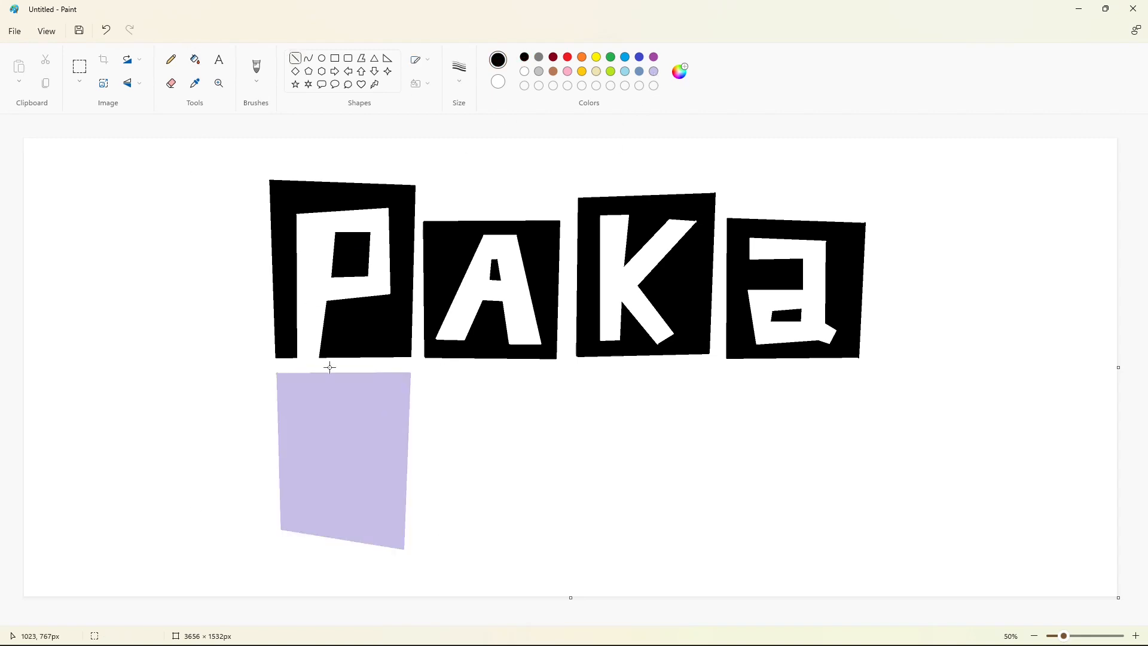
pyautogui.moveTo(305, 408); pyautogui.dragTo(310, 556)
pyautogui.moveTo(333, 474); pyautogui.dragTo(328, 555)
pyautogui.moveTo(305, 409)
pyautogui.mouseDown()
pyautogui.moveTo(293, 392)
pyautogui.moveTo(387, 389)
pyautogui.moveTo(386, 476)
pyautogui.moveTo(328, 482)
pyautogui.mouseUp()
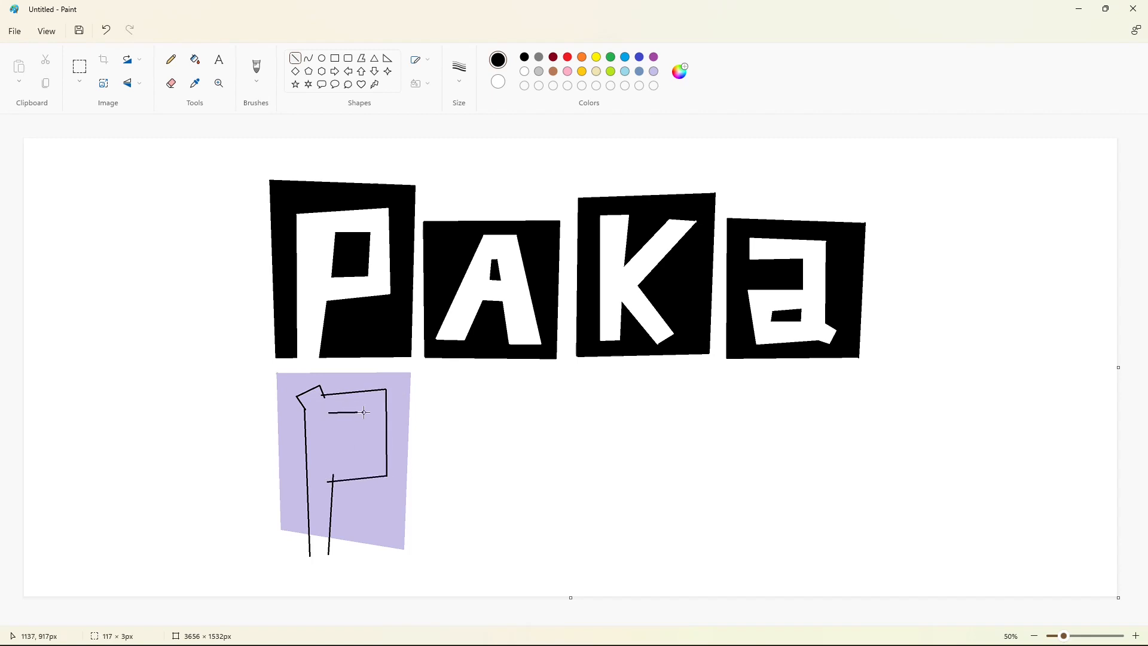
pyautogui.moveTo(365, 412); pyautogui.dragTo(371, 455)
pyautogui.hotkey('ctrl', 'z')
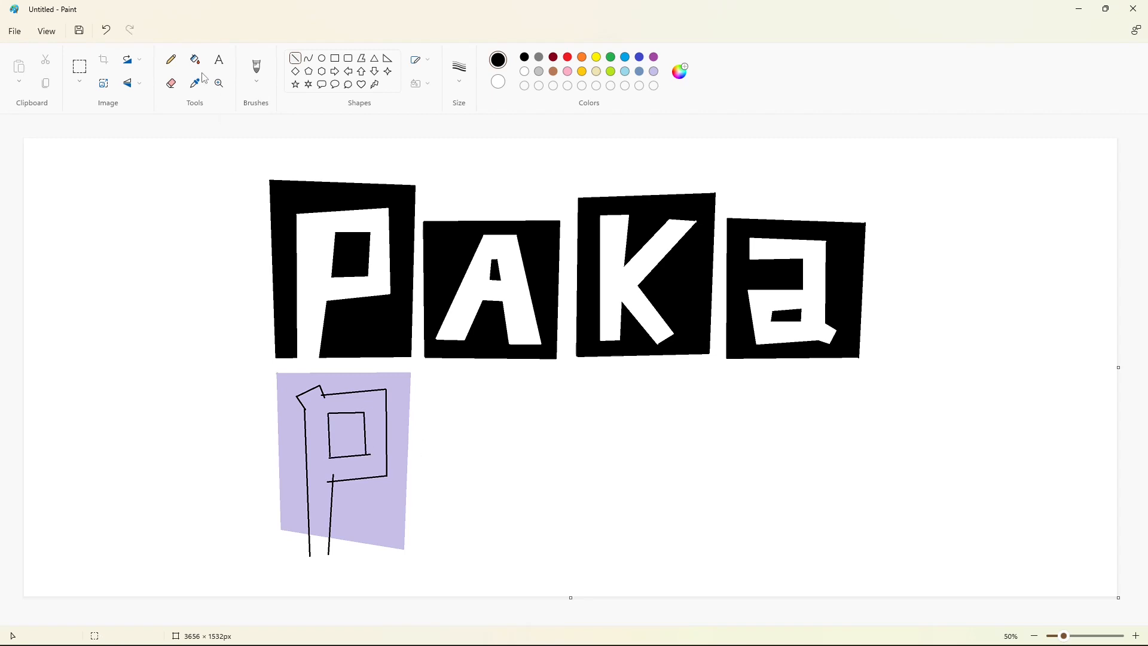
pyautogui.click(195, 60)
pyautogui.click(317, 442)
pyautogui.hotkey('ctrl', 'z')
# Close the gap in the lowercase p's counter outline with a short line, and fill the letter white
pyautogui.click(1135, 635)
pyautogui.scroll(-7, 873, 558)
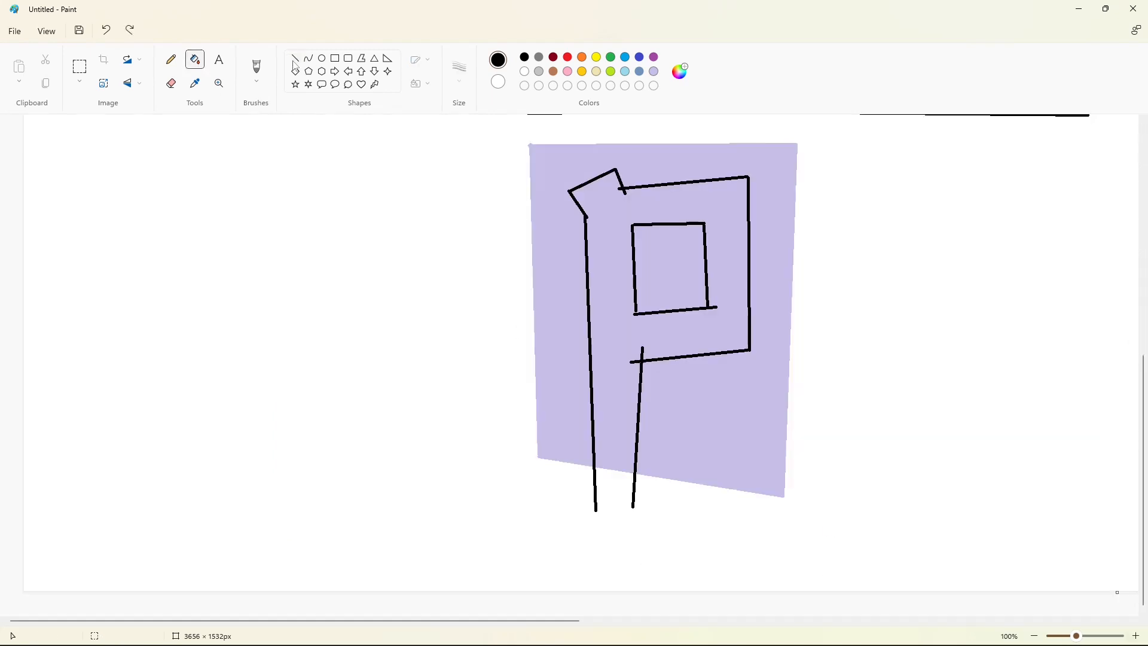
pyautogui.click(296, 59)
pyautogui.moveTo(636, 306); pyautogui.dragTo(637, 322)
pyautogui.click(195, 60)
pyautogui.click(606, 239)
pyautogui.click(525, 72)
pyautogui.click(610, 250)
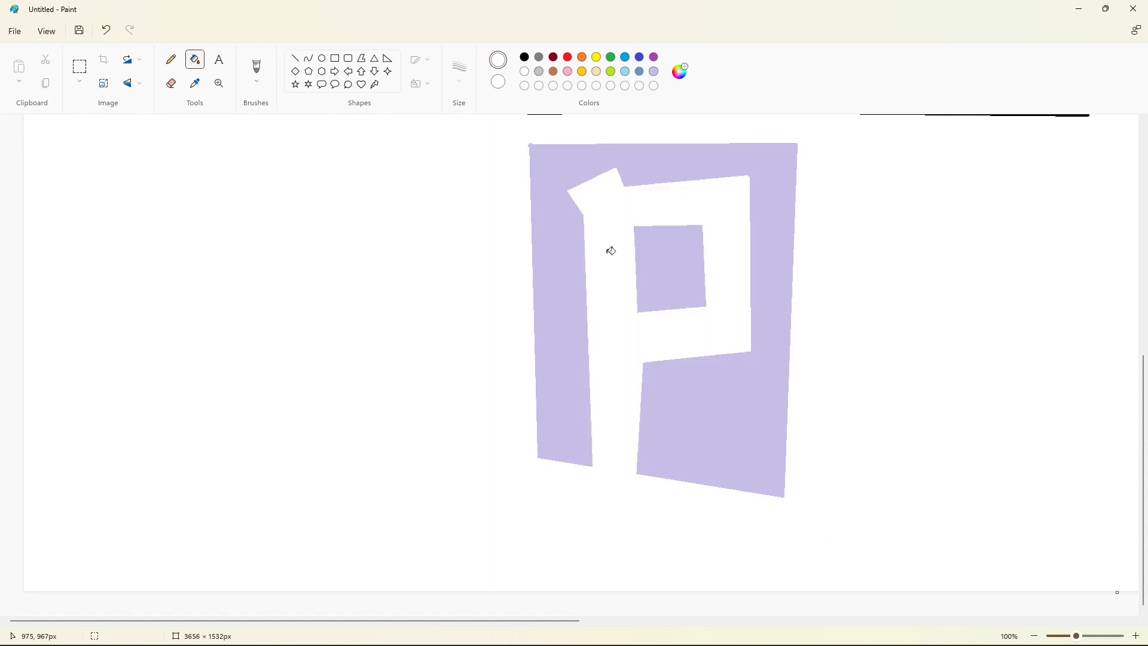
# Fill the lowercase p's counter and the light purple tile around it black
pyautogui.click(525, 57)
pyautogui.click(654, 274)
pyautogui.click(717, 409)
pyautogui.click(1036, 636)
# Outline a four-sided tile to the right of the lowercase p with black lines
pyautogui.click(295, 59)
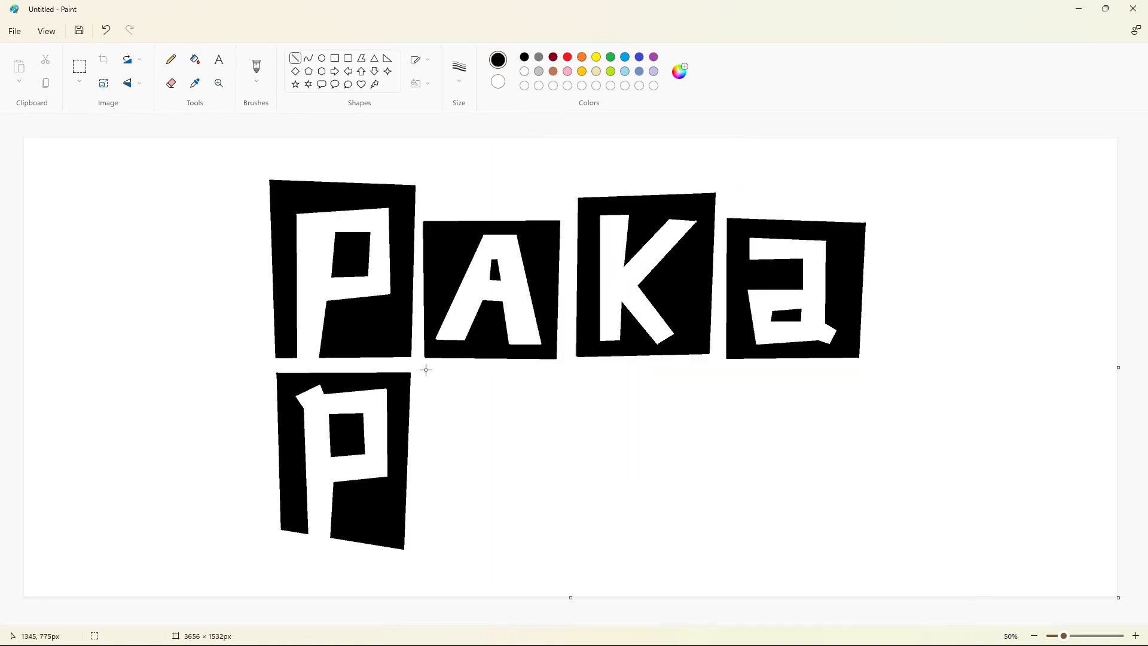
pyautogui.moveTo(426, 370); pyautogui.dragTo(422, 513)
pyautogui.moveTo(426, 371)
pyautogui.mouseDown()
pyautogui.moveTo(559, 372)
pyautogui.moveTo(542, 487)
pyautogui.moveTo(556, 520)
pyautogui.moveTo(422, 514)
pyautogui.mouseUp()
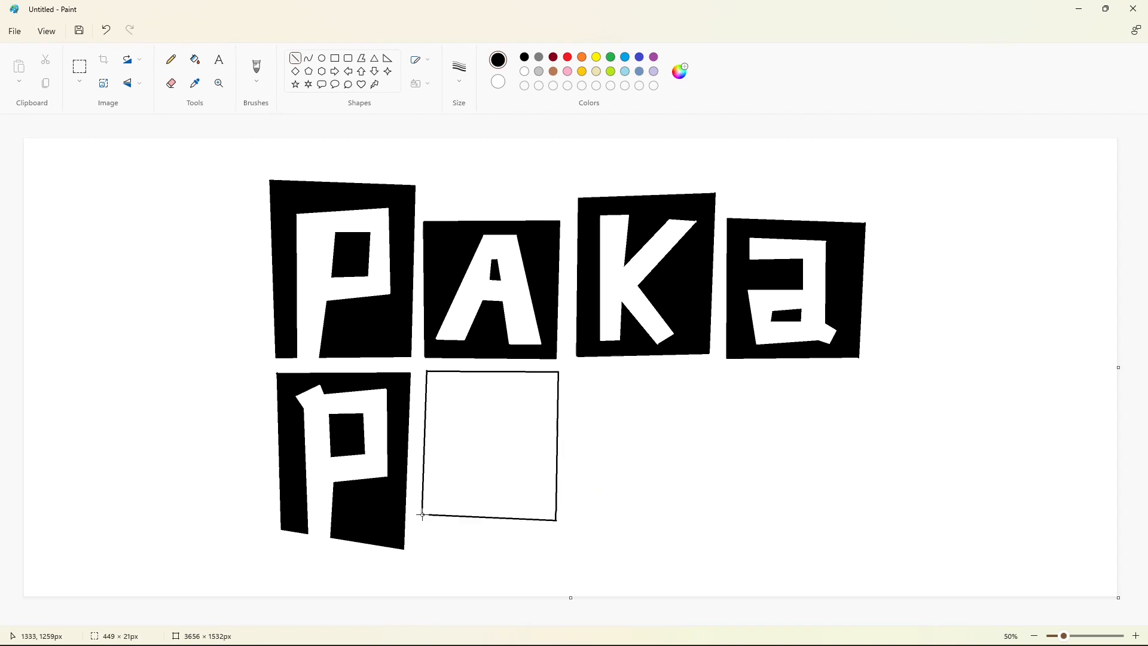
pyautogui.click(633, 527)
pyautogui.hotkey('ctrl', 'z')
pyautogui.moveTo(556, 520); pyautogui.dragTo(422, 514)
pyautogui.click(607, 515)
# Draw the slanted top arm and the stem of a lowercase a inside the empty lower-row tile
pyautogui.moveTo(459, 386)
pyautogui.mouseDown()
pyautogui.moveTo(528, 400)
pyautogui.moveTo(512, 411)
pyautogui.moveTo(507, 442)
pyautogui.mouseUp()
pyautogui.click(455, 402)
pyautogui.click(576, 414)
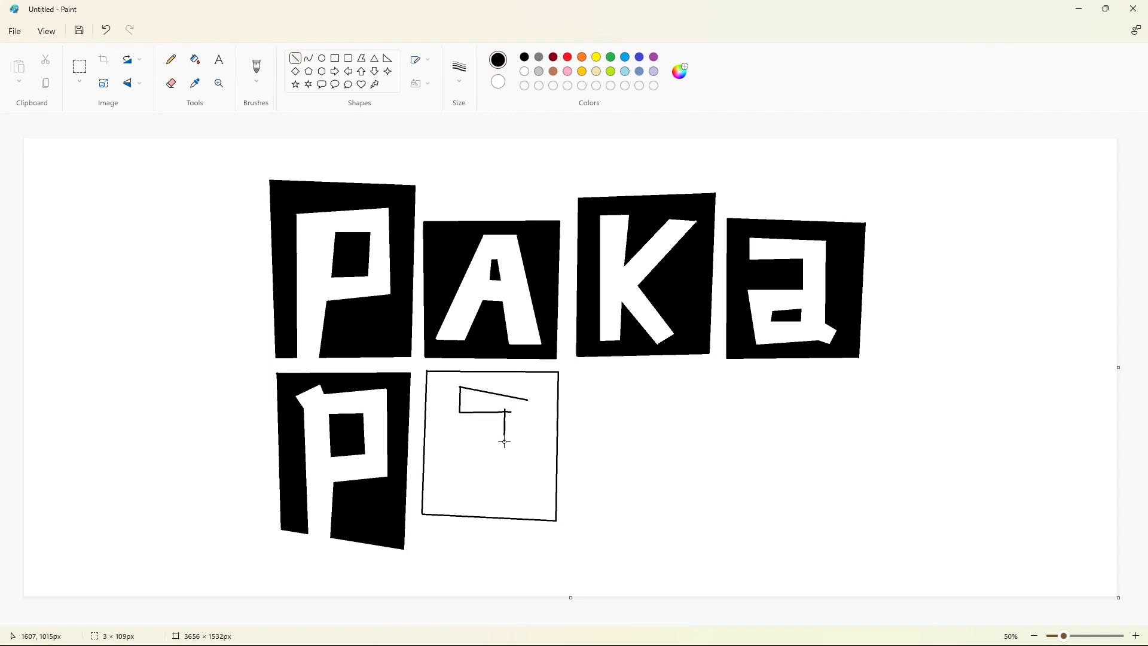
pyautogui.click(563, 432)
pyautogui.moveTo(527, 399); pyautogui.dragTo(524, 483)
pyautogui.click(568, 461)
# Complete the lower-row a's outline with a bowl curved on its outer side, an angled foot and a small counter
pyautogui.moveTo(507, 440)
pyautogui.mouseDown()
pyautogui.moveTo(456, 435)
pyautogui.moveTo(452, 492)
pyautogui.moveTo(449, 459)
pyautogui.mouseUp()
pyautogui.click(581, 451)
pyautogui.click(309, 58)
pyautogui.click(589, 465)
pyautogui.click(295, 58)
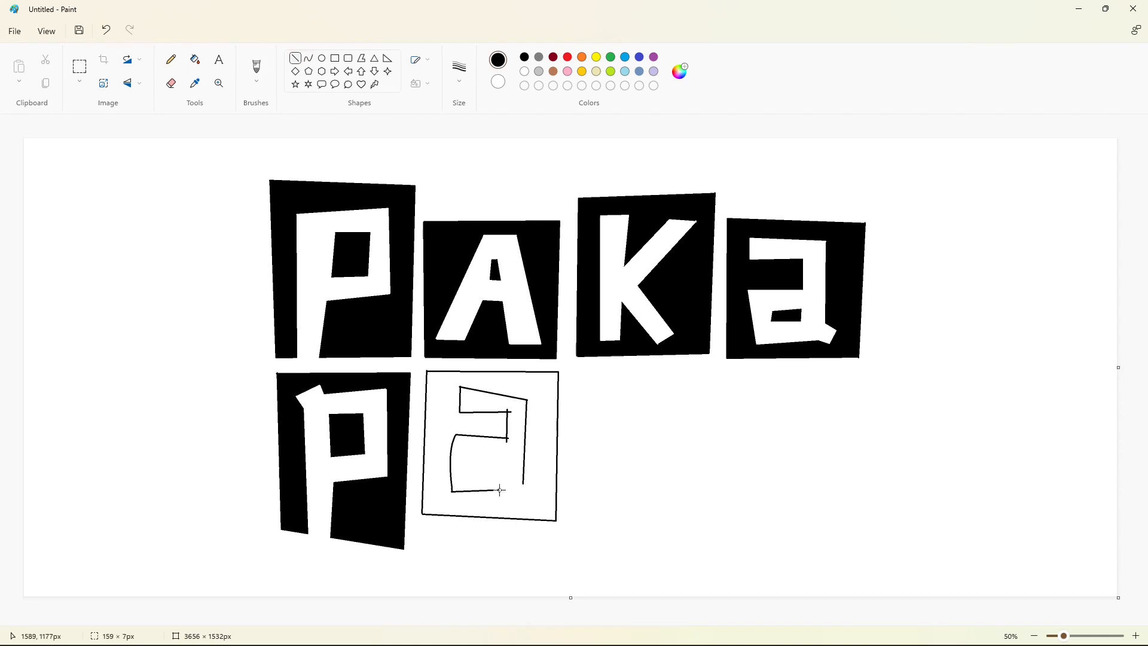
pyautogui.click(579, 481)
pyautogui.moveTo(501, 490); pyautogui.dragTo(517, 497)
pyautogui.moveTo(472, 458)
pyautogui.mouseDown()
pyautogui.moveTo(509, 456)
pyautogui.moveTo(505, 473)
pyautogui.mouseUp()
# Fill the lower-row a black, and its tile, tile border and counter purple
pyautogui.click(195, 59)
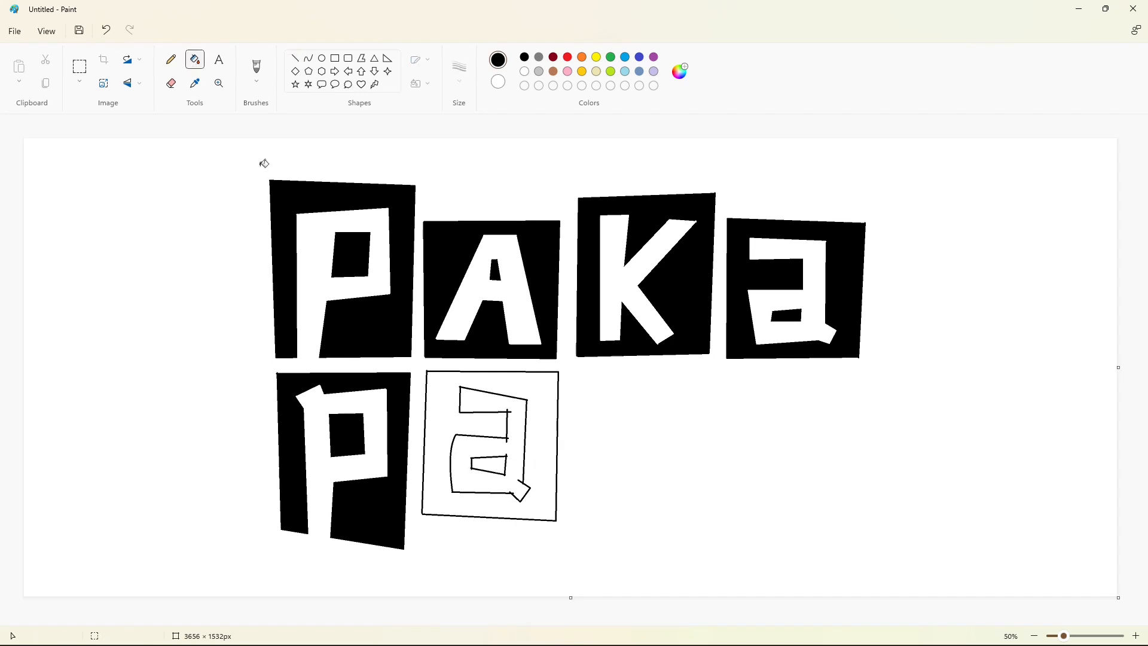
pyautogui.click(516, 429)
pyautogui.click(654, 57)
pyautogui.click(541, 430)
pyautogui.click(499, 466)
pyautogui.click(558, 437)
# Recolour the lower-row a white, and its counter and tile black
pyautogui.click(524, 71)
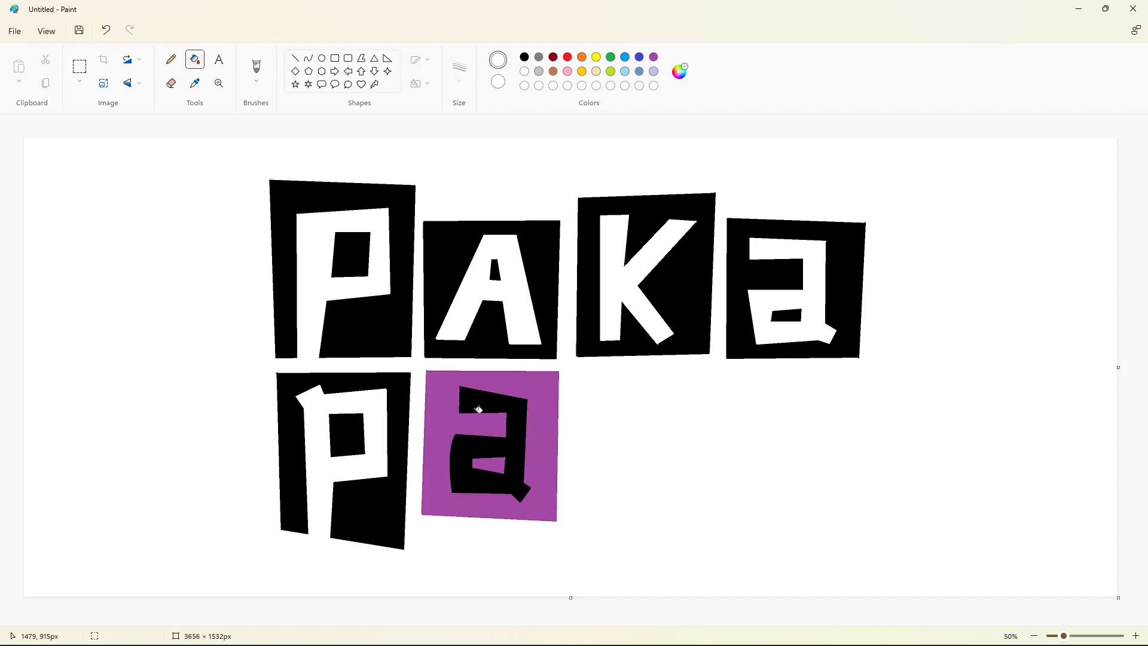
pyautogui.click(507, 449)
pyautogui.click(525, 57)
pyautogui.click(492, 461)
pyautogui.click(538, 438)
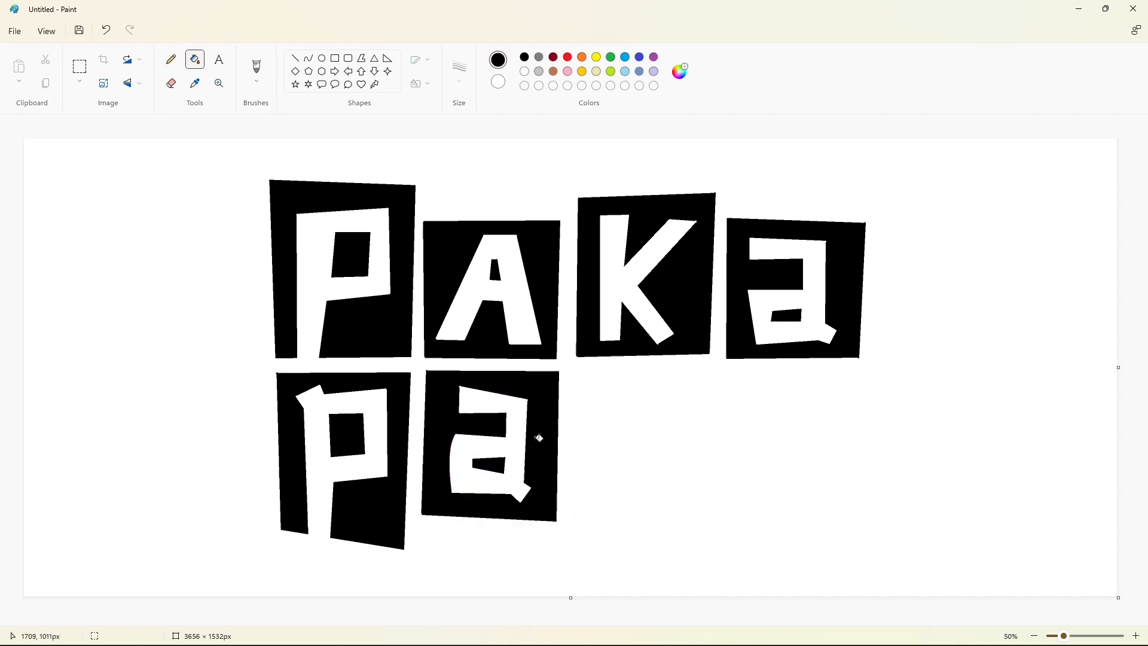
# Outline a tall four-sided tile to the right of the lower-row a with black lines
pyautogui.click(295, 57)
pyautogui.moveTo(575, 369); pyautogui.dragTo(572, 532)
pyautogui.moveTo(575, 369)
pyautogui.mouseDown()
pyautogui.moveTo(710, 369)
pyautogui.moveTo(697, 482)
pyautogui.moveTo(711, 541)
pyautogui.moveTo(572, 532)
pyautogui.mouseUp()
pyautogui.click(735, 517)
# Draw the outline of a K inside the empty lower-row tile, with an upright stem and two diagonal arms
pyautogui.moveTo(601, 390); pyautogui.dragTo(599, 514)
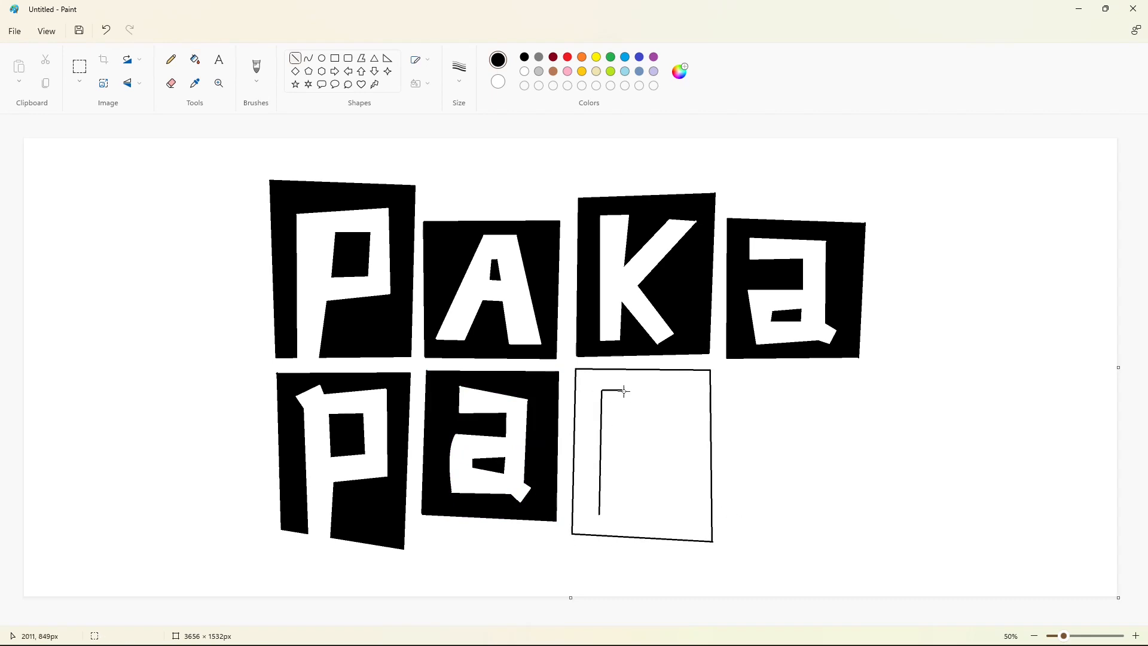
pyautogui.moveTo(623, 433); pyautogui.dragTo(628, 512)
pyautogui.click(600, 514)
pyautogui.moveTo(621, 441)
pyautogui.mouseDown()
pyautogui.moveTo(657, 388)
pyautogui.moveTo(677, 402)
pyautogui.mouseUp()
pyautogui.moveTo(678, 401); pyautogui.dragTo(641, 448)
pyautogui.moveTo(640, 449); pyautogui.dragTo(670, 511)
pyautogui.moveTo(670, 511); pyautogui.dragTo(616, 457)
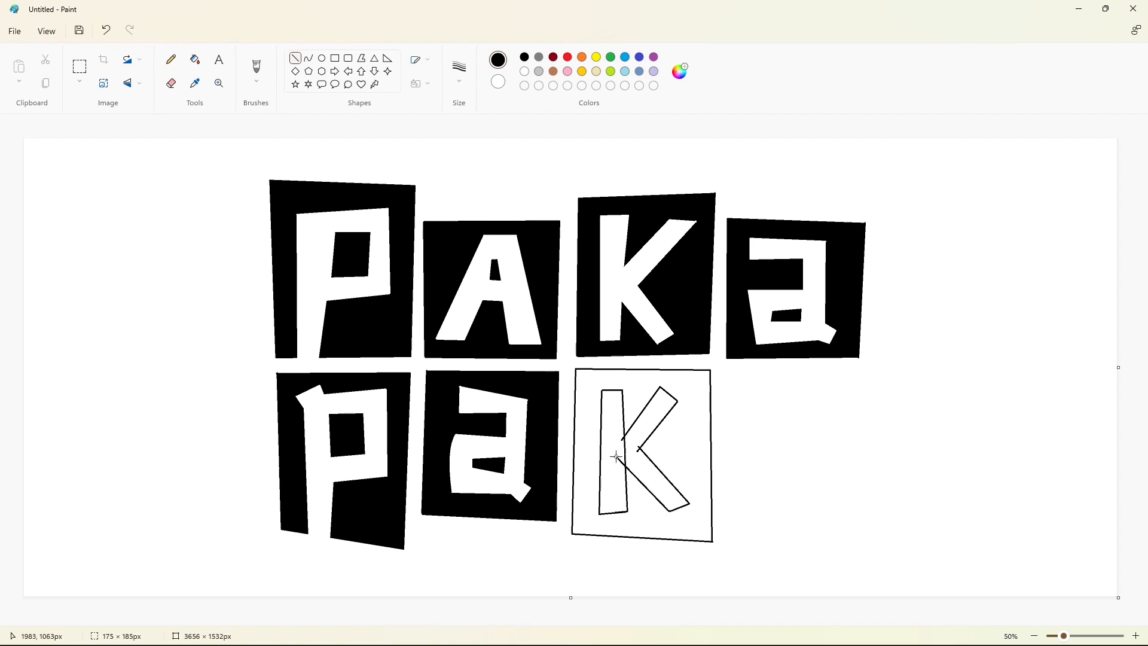
# Fill the lower-row K black, and its tile and tile border purple
pyautogui.click(195, 60)
pyautogui.click(613, 469)
pyautogui.click(635, 450)
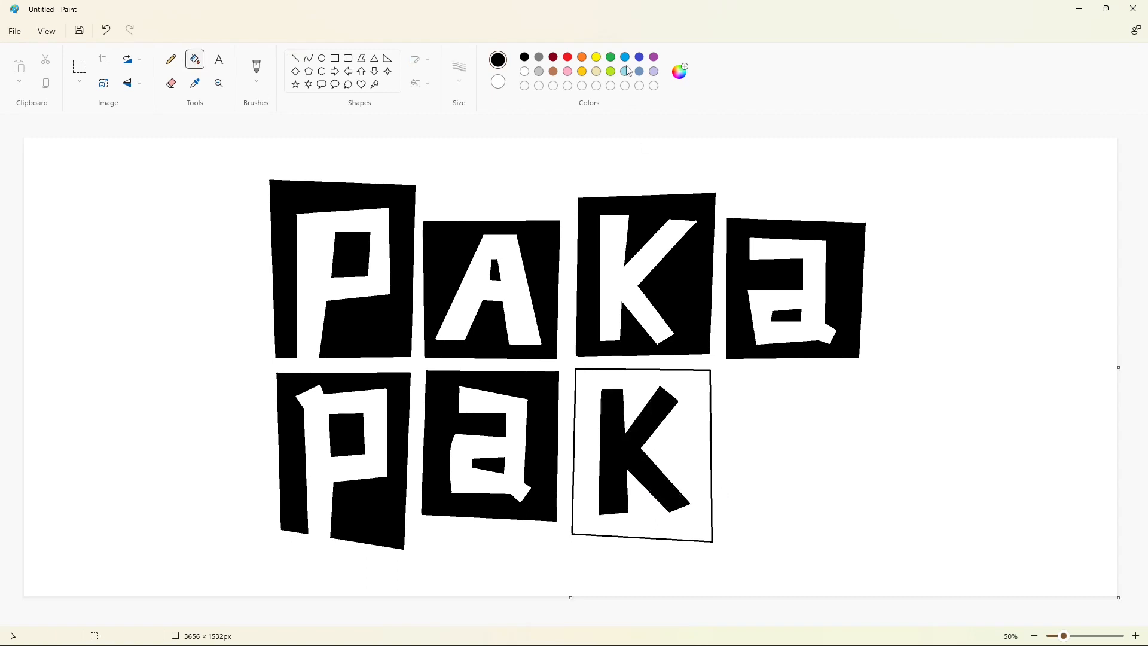
pyautogui.click(653, 58)
pyautogui.click(705, 383)
pyautogui.click(711, 384)
# Recolour the lower-row K white and its tile black
pyautogui.click(527, 69)
pyautogui.click(619, 432)
pyautogui.click(524, 58)
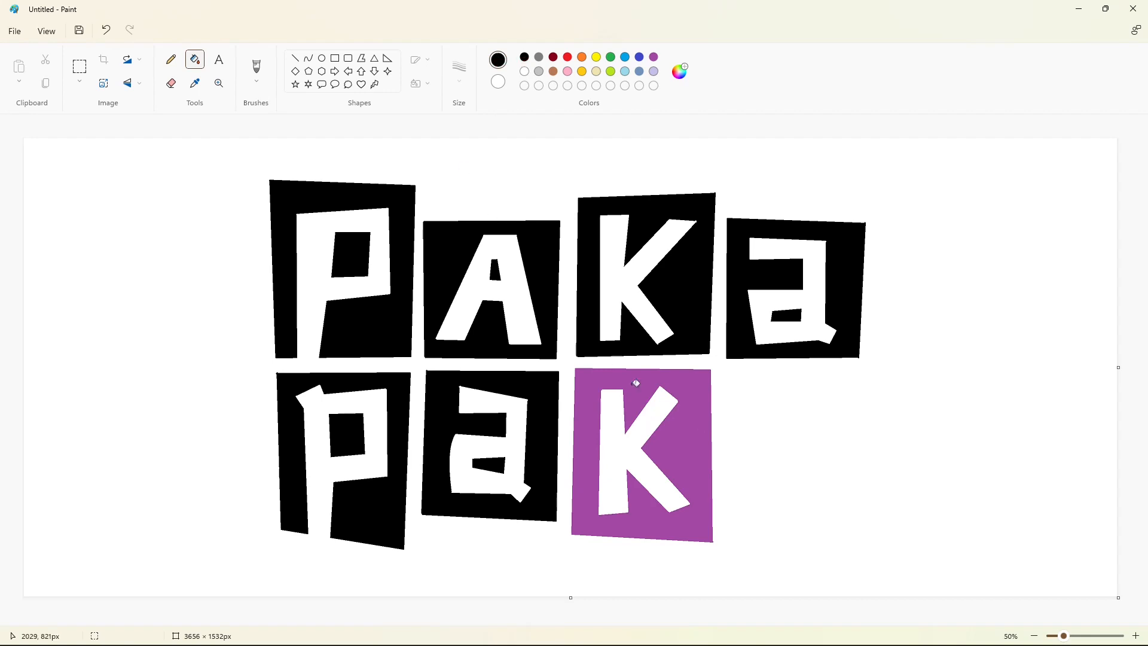
pyautogui.click(632, 383)
# Outline a four-sided tile beside the lower-row K with black lines and draw an uppercase A outline inside it
pyautogui.click(295, 58)
pyautogui.moveTo(726, 371); pyautogui.dragTo(726, 515)
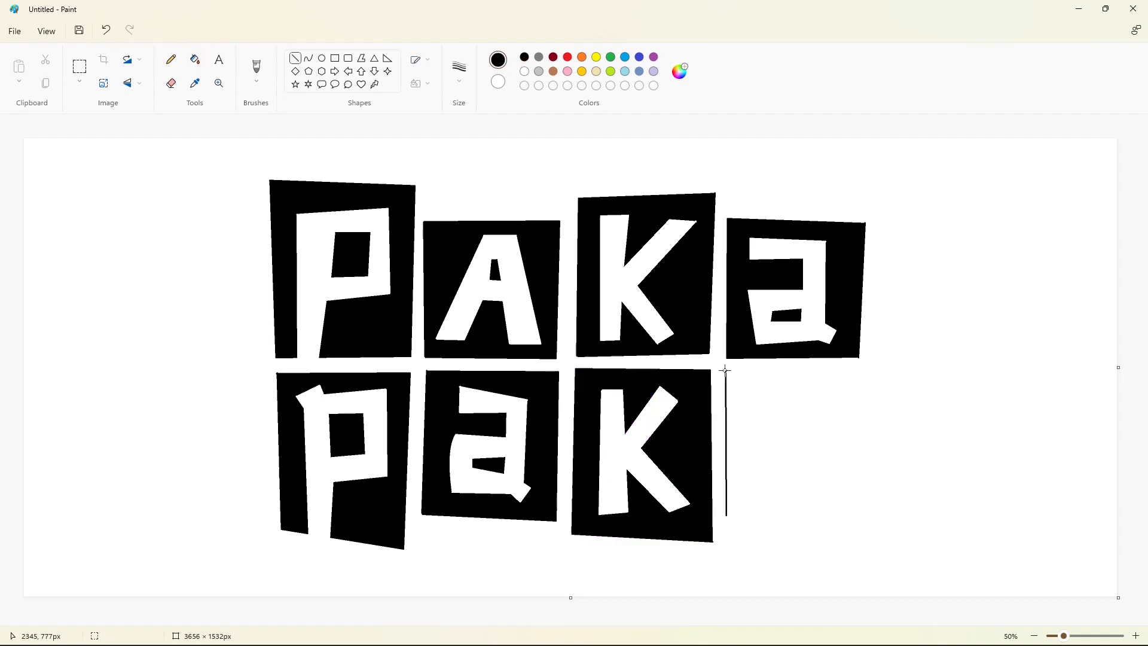
pyautogui.moveTo(725, 371)
pyautogui.mouseDown()
pyautogui.moveTo(861, 371)
pyautogui.moveTo(862, 506)
pyautogui.moveTo(726, 516)
pyautogui.moveTo(779, 389)
pyautogui.moveTo(815, 385)
pyautogui.moveTo(839, 487)
pyautogui.moveTo(815, 487)
pyautogui.moveTo(807, 444)
pyautogui.mouseUp()
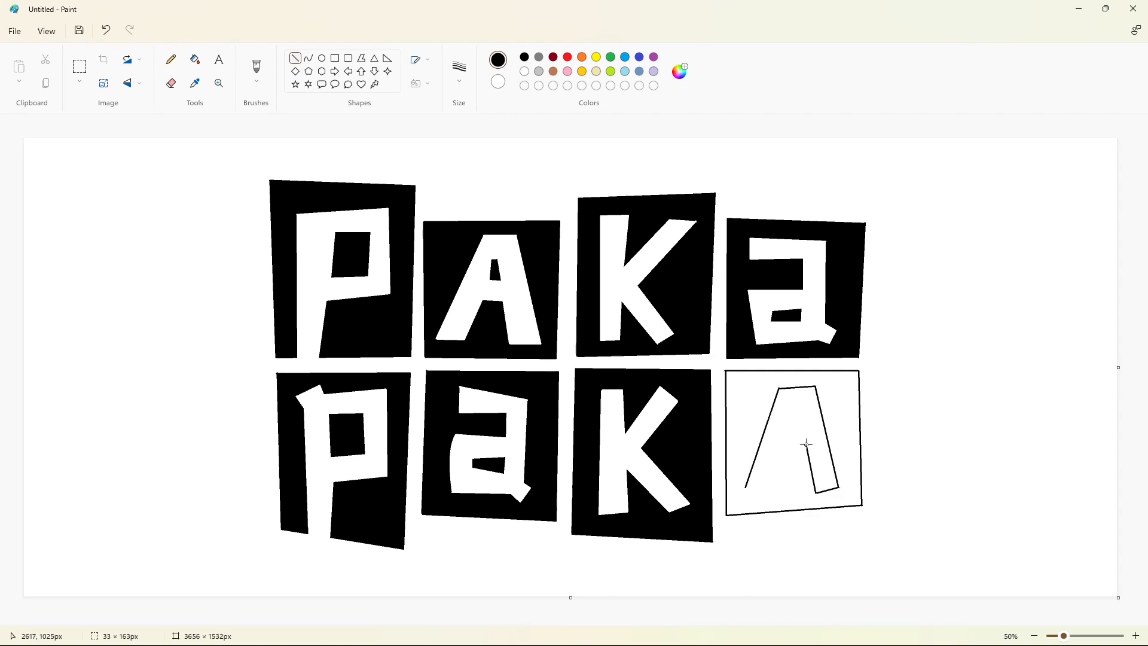
pyautogui.moveTo(745, 487)
pyautogui.mouseDown()
pyautogui.moveTo(777, 489)
pyautogui.moveTo(785, 445)
pyautogui.moveTo(816, 449)
pyautogui.moveTo(794, 410)
pyautogui.mouseUp()
pyautogui.click(849, 410)
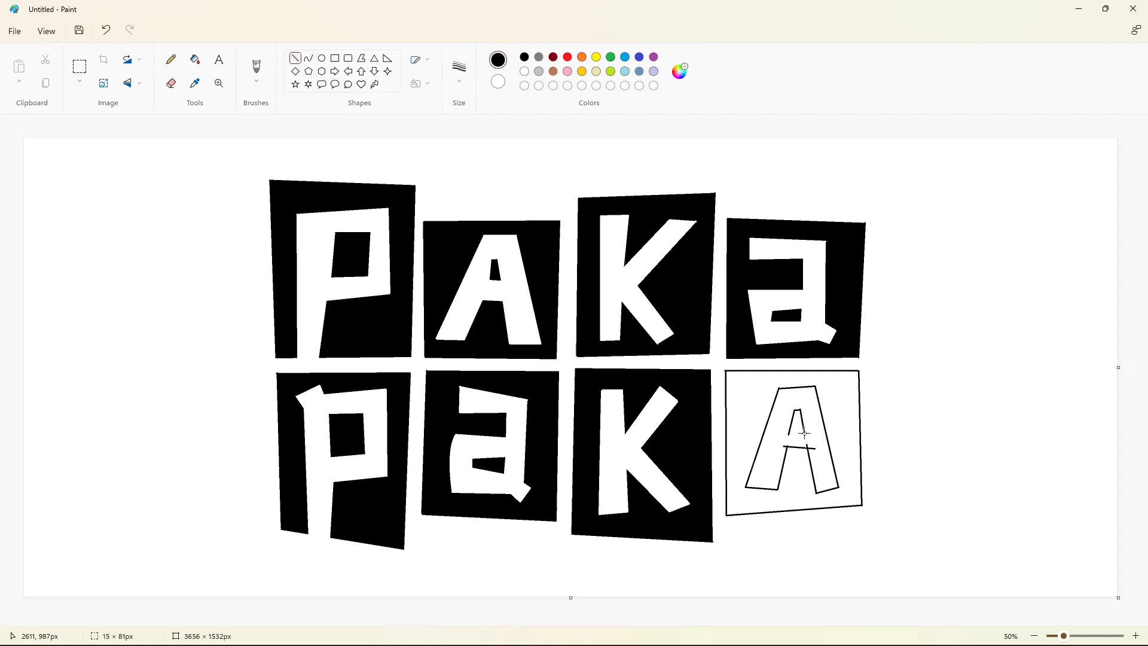
# Fill the lower-row A black, and its tile, counter and tile border purple
pyautogui.click(195, 59)
pyautogui.click(777, 418)
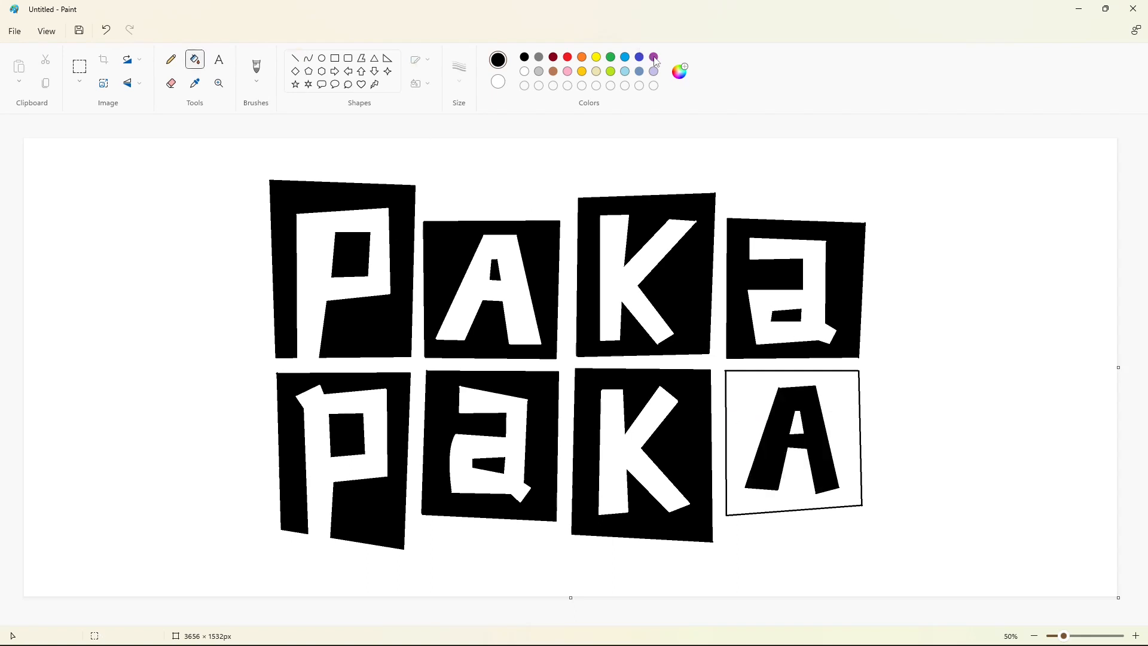
pyautogui.click(654, 59)
pyautogui.click(767, 402)
pyautogui.click(797, 424)
pyautogui.click(861, 371)
pyautogui.hotkey('ctrl', 'z')
pyautogui.click(859, 376)
# Recolour the lower-row A white, and its tile and counter black
pyautogui.click(526, 72)
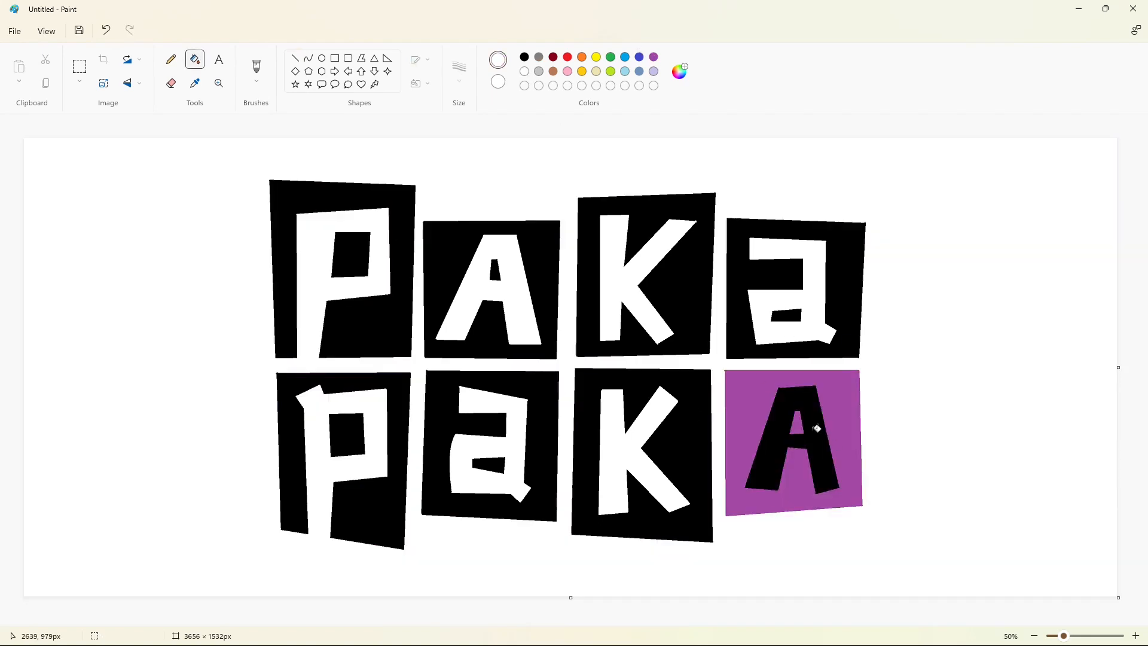
pyautogui.click(813, 431)
pyautogui.click(524, 58)
pyautogui.click(797, 424)
pyautogui.click(840, 410)
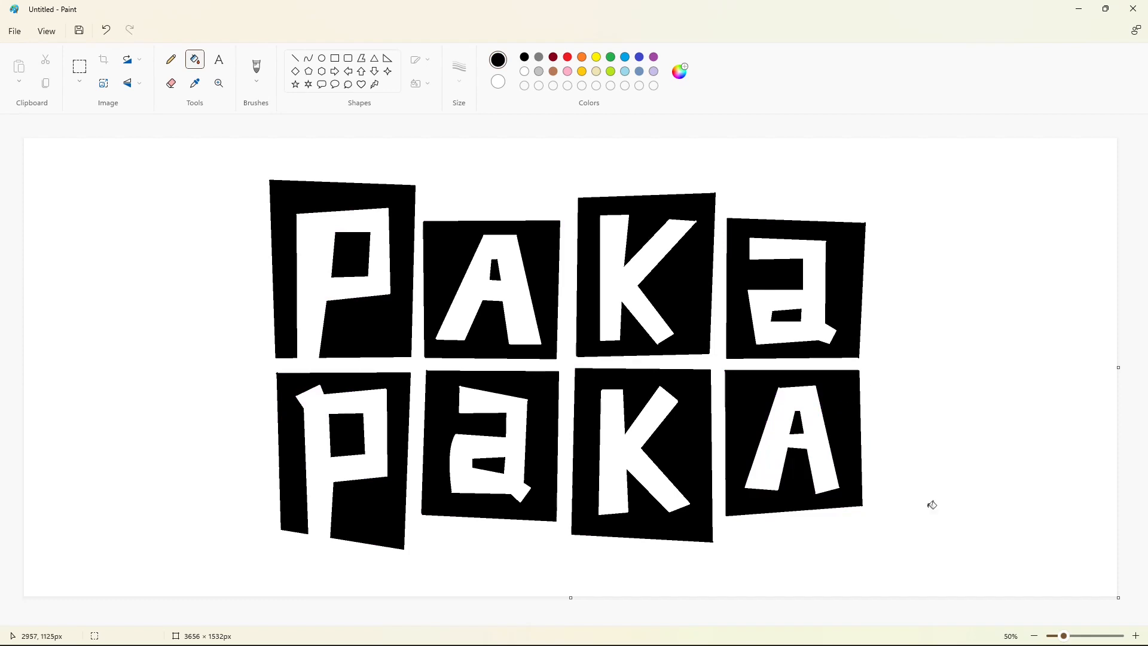
# Touch up the rough edges of the upper-row letters and tiles with short black lines at 100% zoom
pyautogui.click(1135, 635)
pyautogui.scroll(-2, 634, 454)
pyautogui.moveTo(457, 620); pyautogui.dragTo(578, 620)
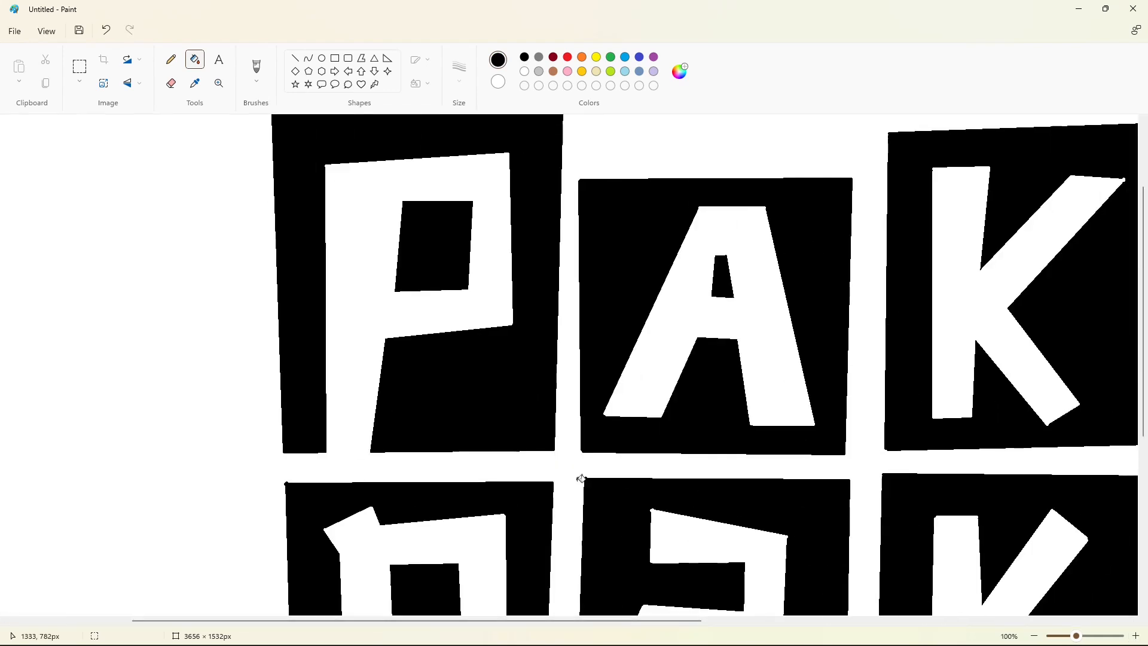
pyautogui.click(295, 58)
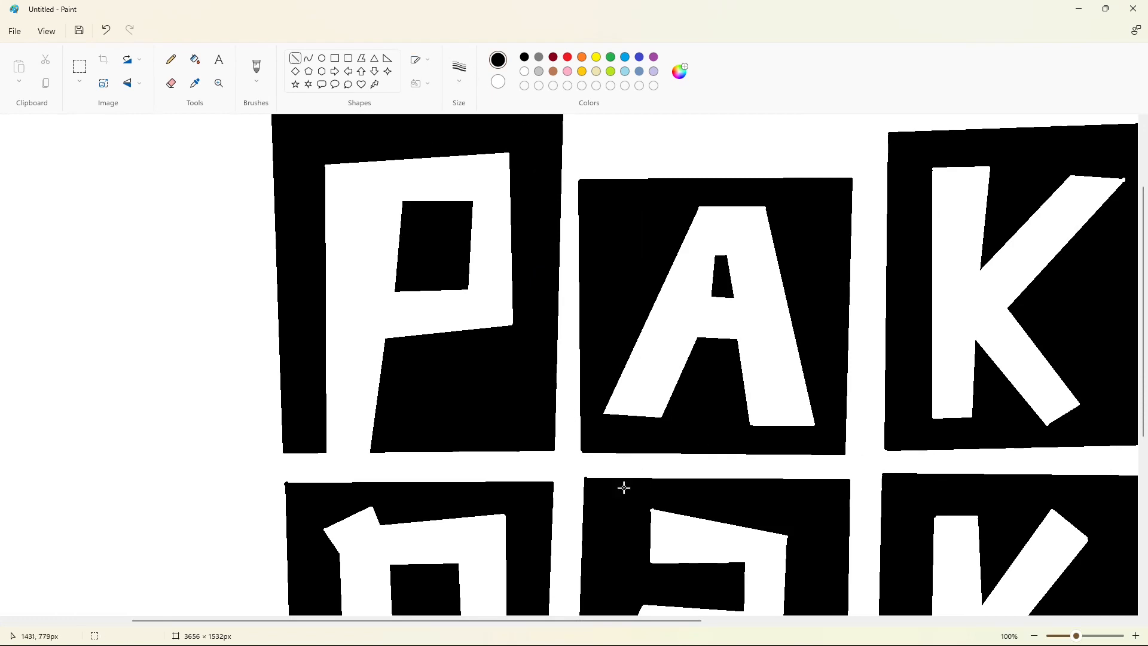
pyautogui.moveTo(512, 620); pyautogui.dragTo(686, 618)
pyautogui.moveTo(770, 174); pyautogui.dragTo(787, 175)
pyautogui.click(866, 184)
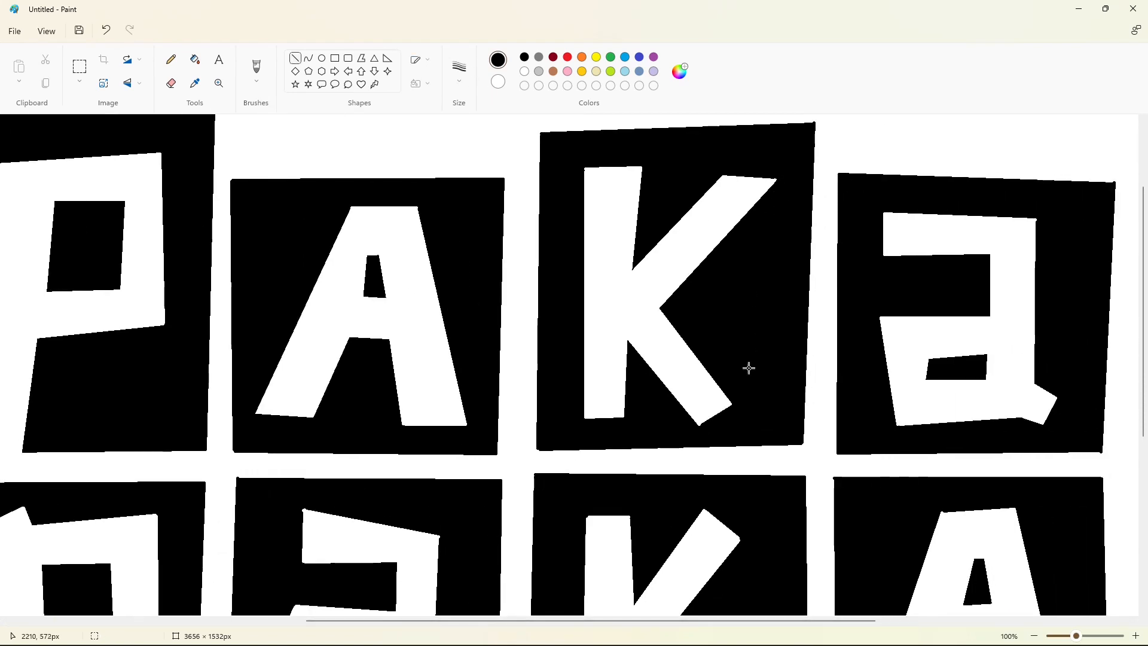
pyautogui.hscroll(3, 866, 231)
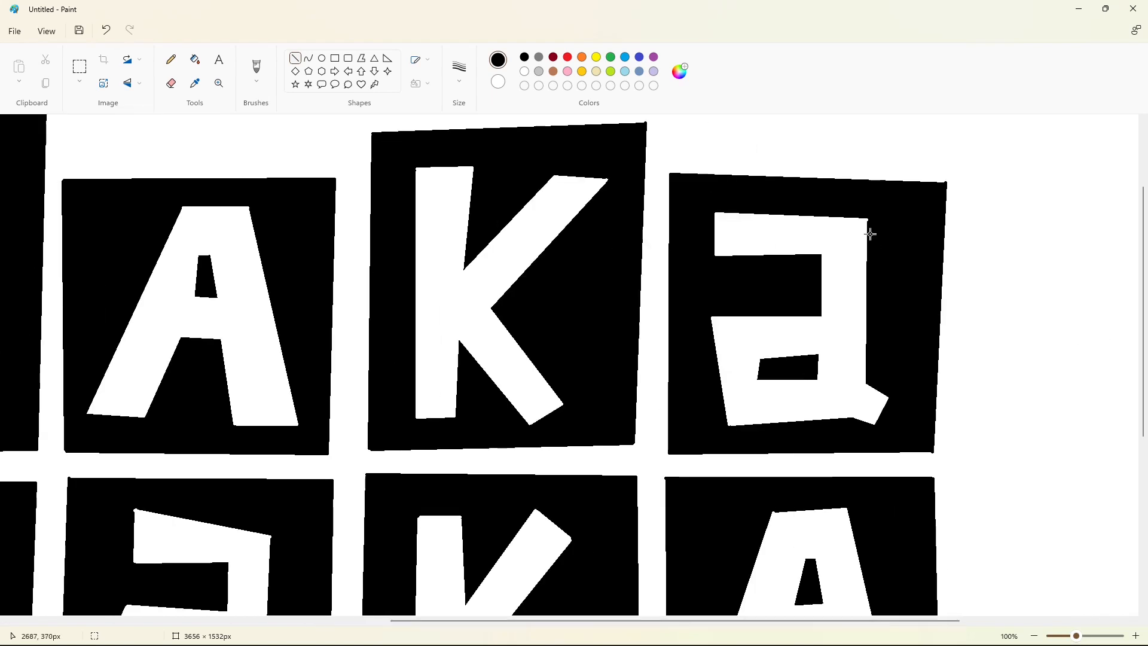
# Clean up the uneven edges of the lower-row letters and tiles with short black lines
pyautogui.scroll(-4, 858, 404)
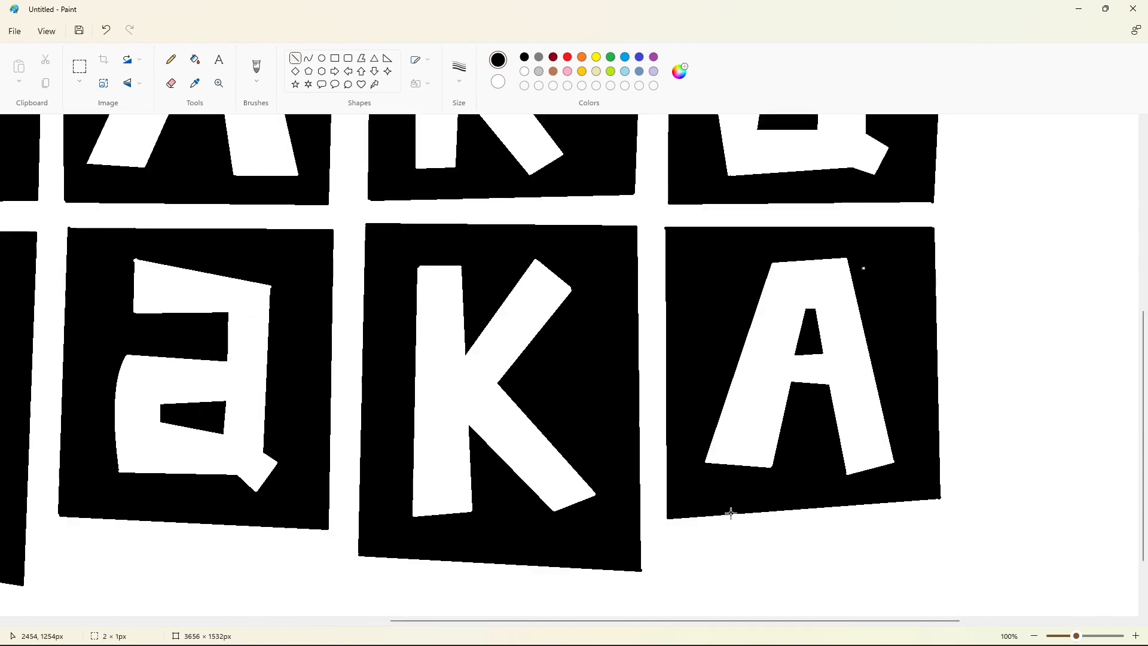
pyautogui.hscroll(-3, 885, 487)
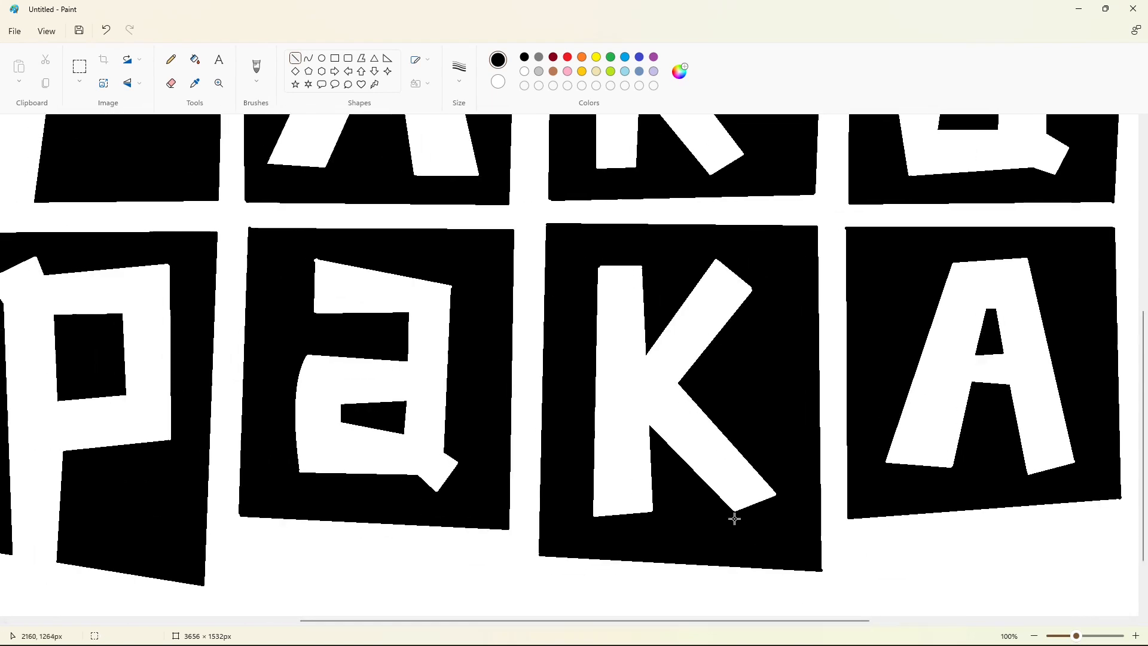
pyautogui.moveTo(734, 516); pyautogui.dragTo(791, 489)
pyautogui.hscroll(-4, 569, 261)
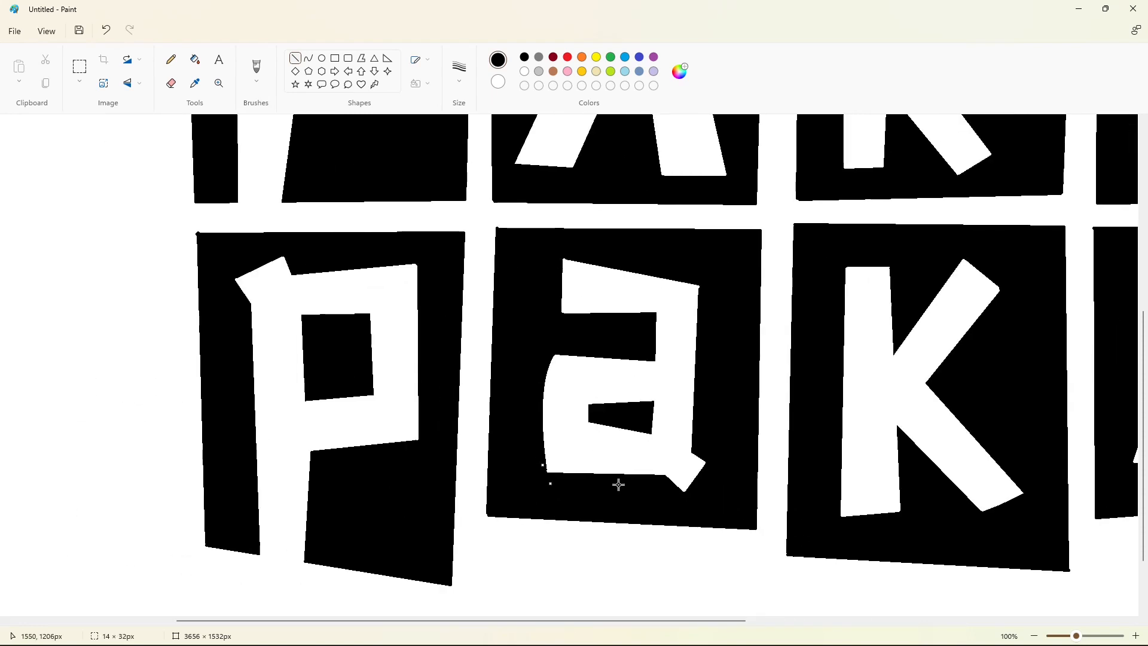
pyautogui.hscroll(-3, 753, 537)
# Trim the protruding tile corners and edges in both rows with short white lines
pyautogui.click(525, 71)
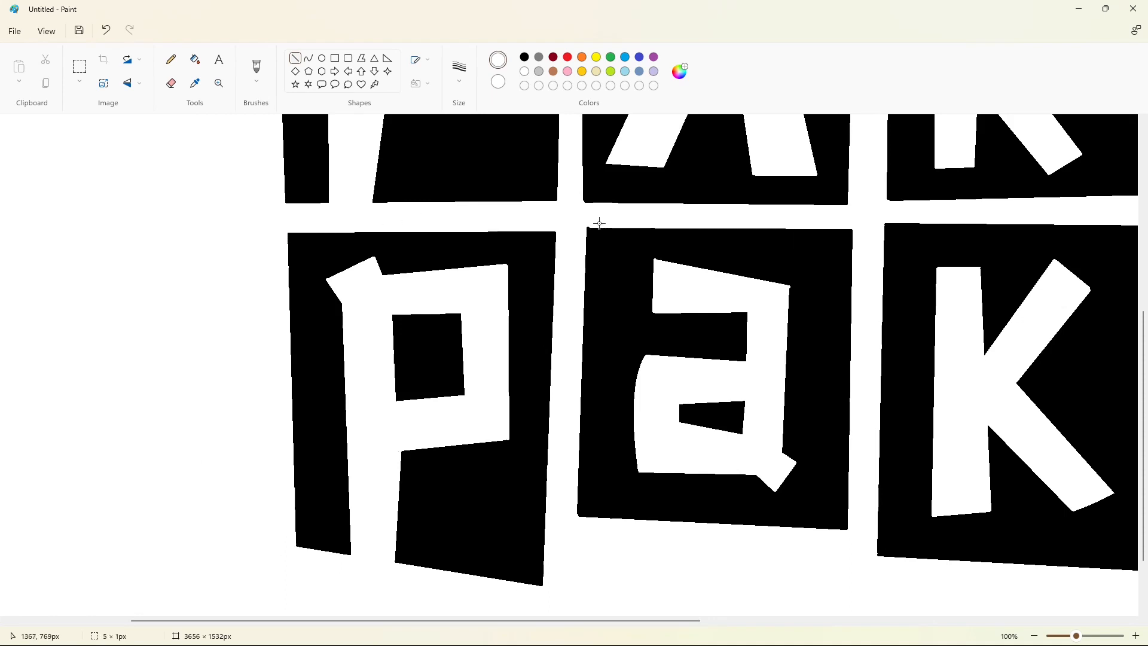
pyautogui.hscroll(10, 646, 221)
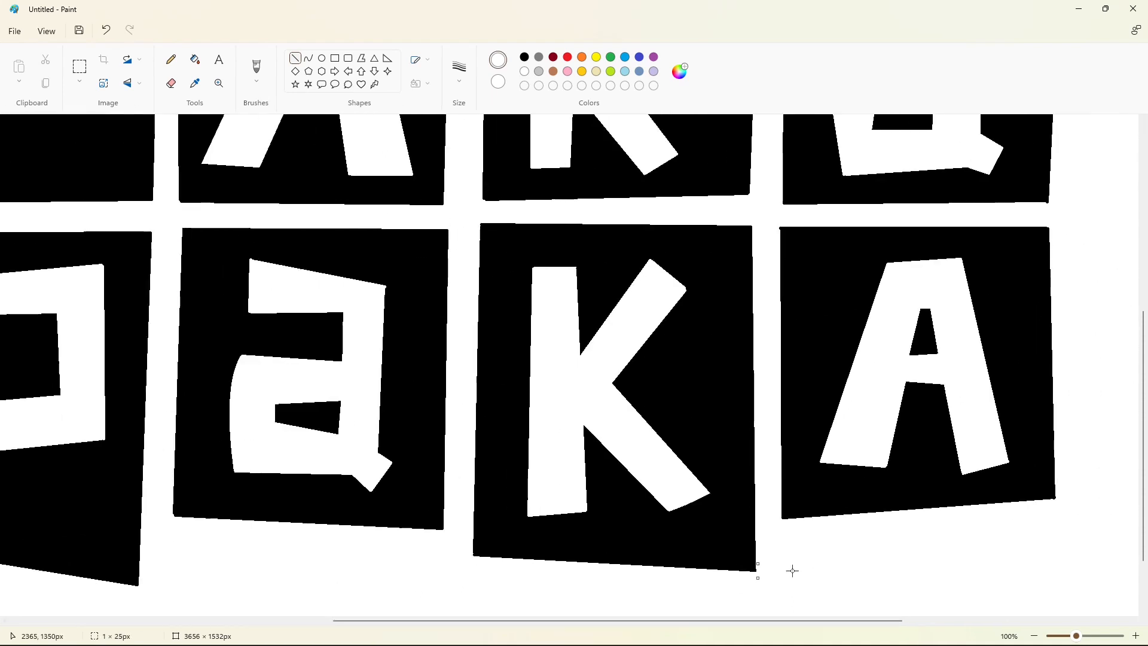
pyautogui.hscroll(3, 783, 562)
pyautogui.scroll(10, 809, 436)
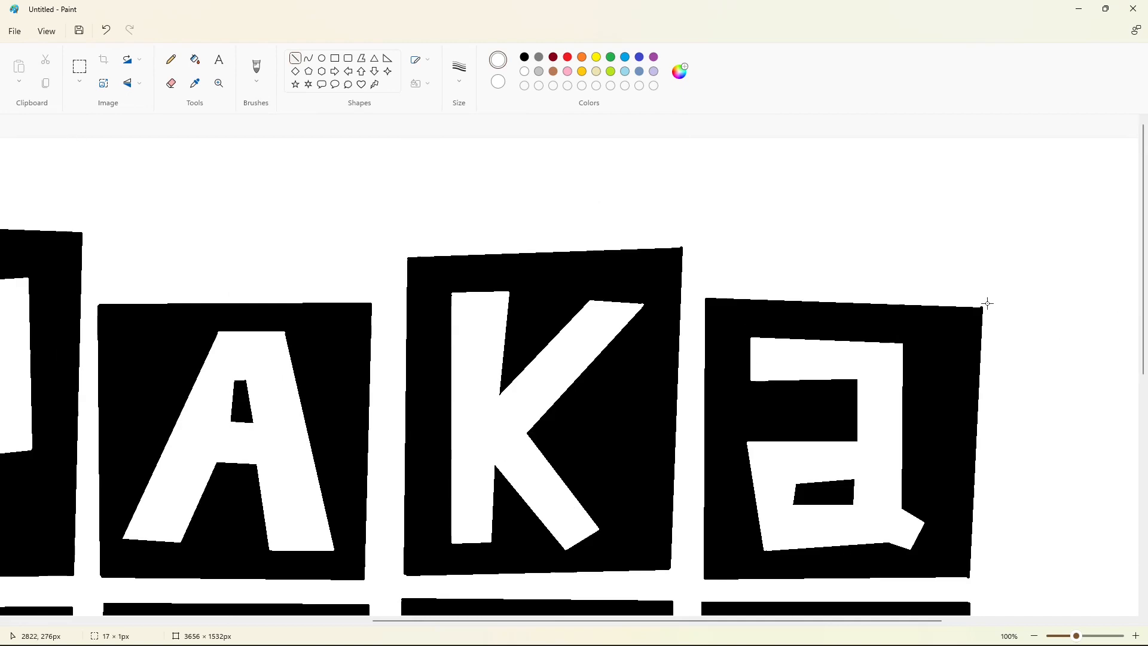
pyautogui.scroll(-3, 984, 335)
pyautogui.hscroll(-4, 625, 590)
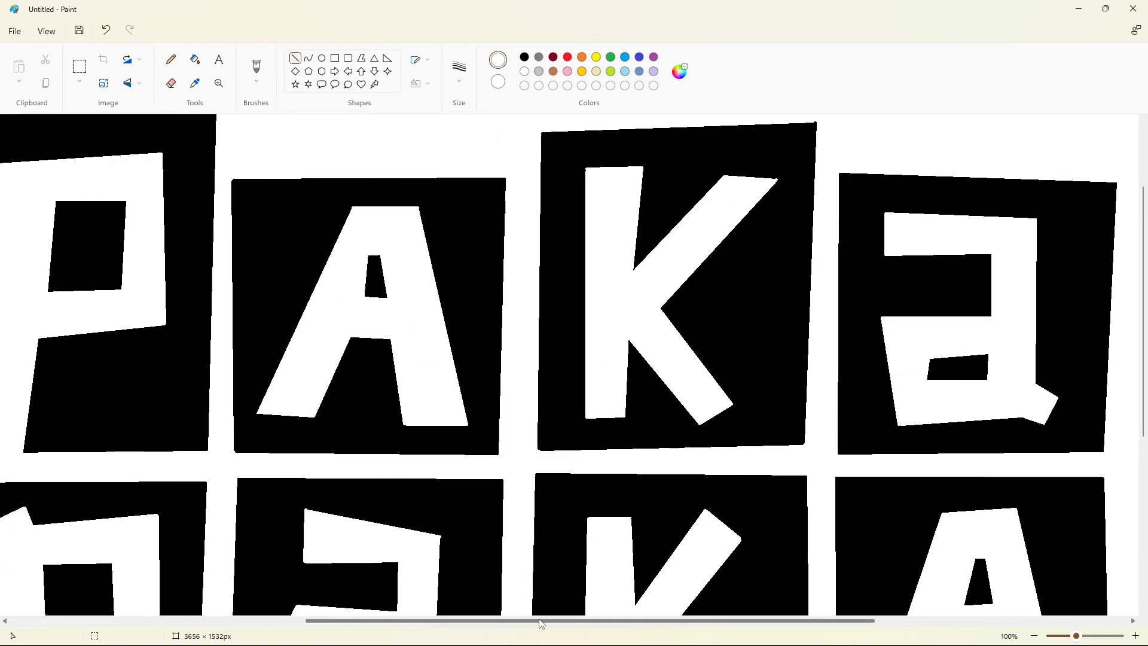
pyautogui.hscroll(-5, 453, 546)
pyautogui.click(1035, 636)
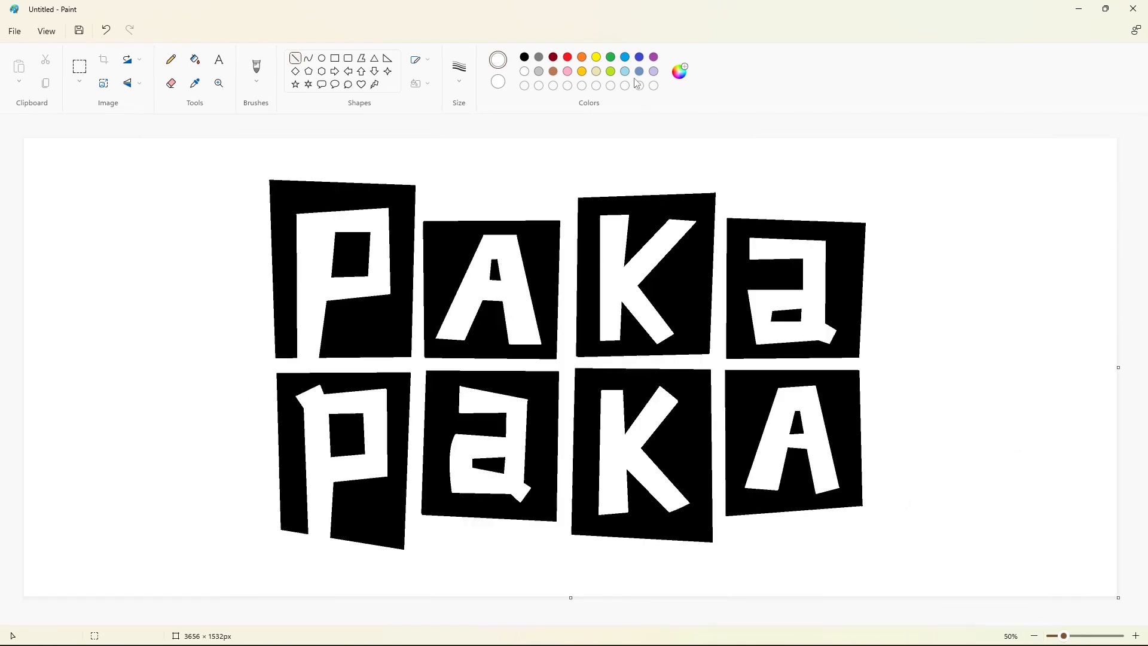
# Mix a bright magenta-pink custom colour, starting from red, and add it to the palette
pyautogui.click(567, 56)
pyautogui.click(681, 71)
pyautogui.click(545, 208)
pyautogui.click(489, 474)
# Add two custom colours to the palette: an orange (#DE6E22) and a vivid red-orange
pyautogui.click(582, 57)
pyautogui.click(682, 70)
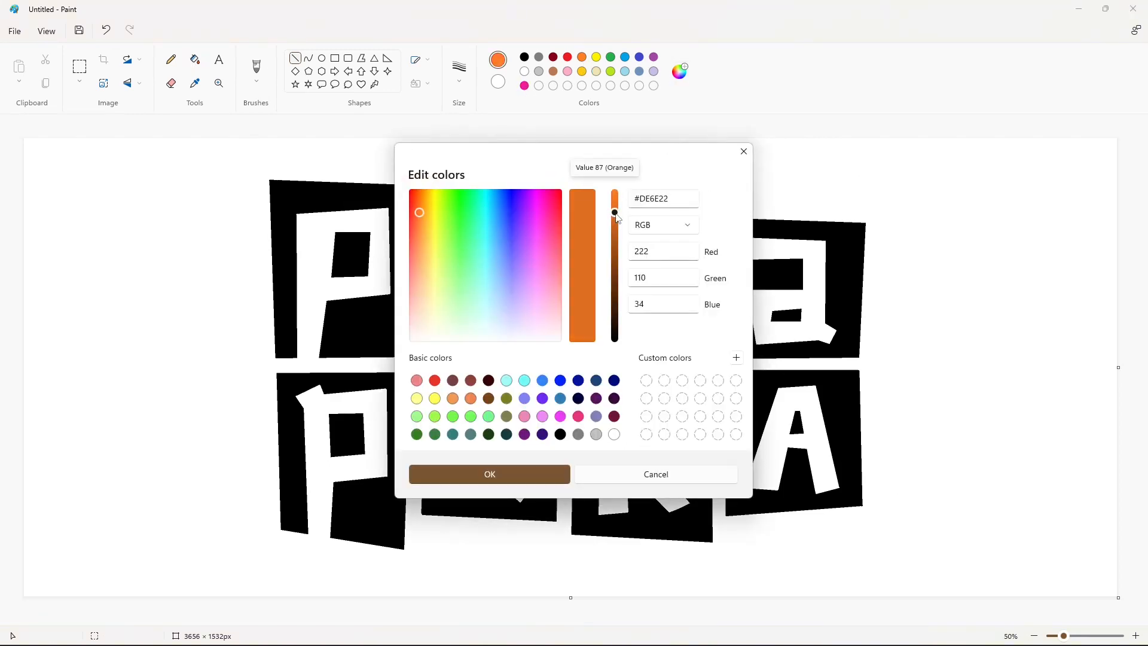
pyautogui.click(490, 474)
pyautogui.click(682, 71)
pyautogui.moveTo(417, 210); pyautogui.dragTo(415, 205)
pyautogui.click(614, 200)
pyautogui.click(490, 474)
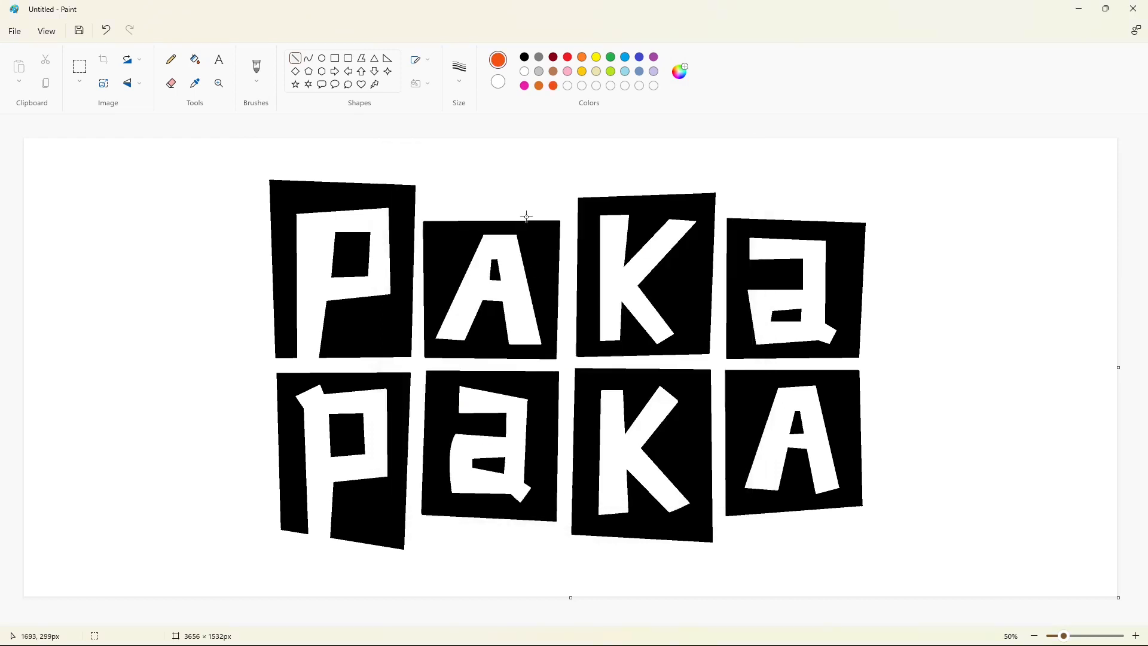
# Mix a dark teal custom colour, starting from green, and add it to the palette
pyautogui.click(612, 57)
pyautogui.click(680, 70)
pyautogui.moveTo(482, 230)
pyautogui.mouseDown()
pyautogui.moveTo(491, 210)
pyautogui.moveTo(488, 219)
pyautogui.mouseUp()
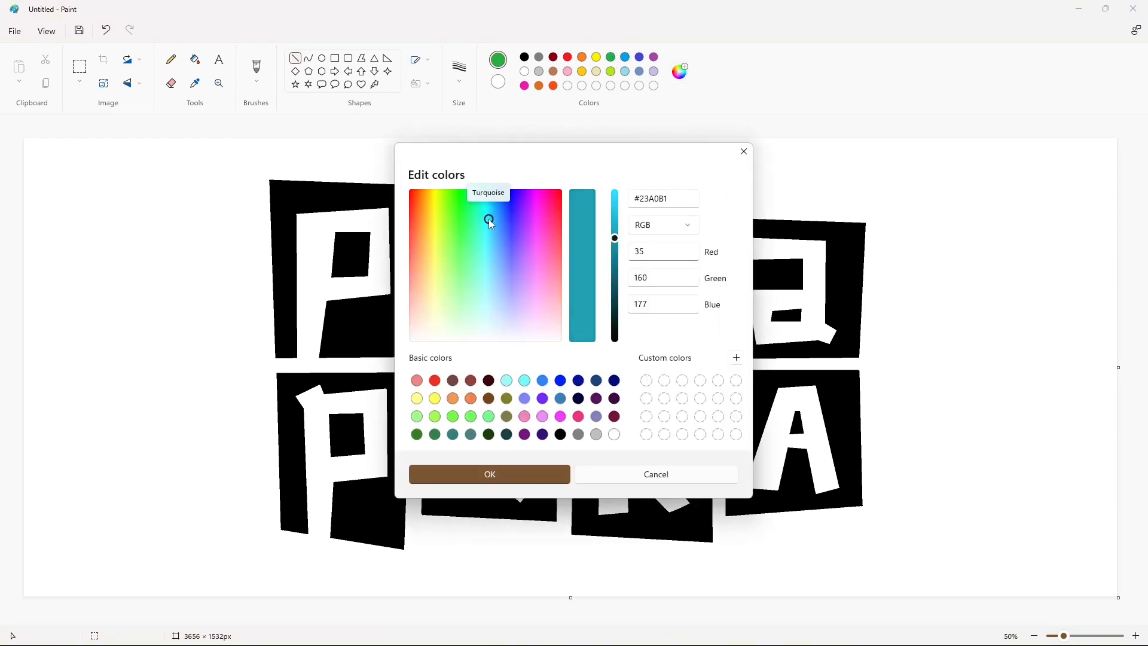
pyautogui.moveTo(616, 238); pyautogui.dragTo(615, 261)
pyautogui.click(549, 474)
# Mix a sky-blue custom colour (#33B9E8), starting from turquoise, and add it to the palette
pyautogui.click(624, 58)
pyautogui.click(680, 71)
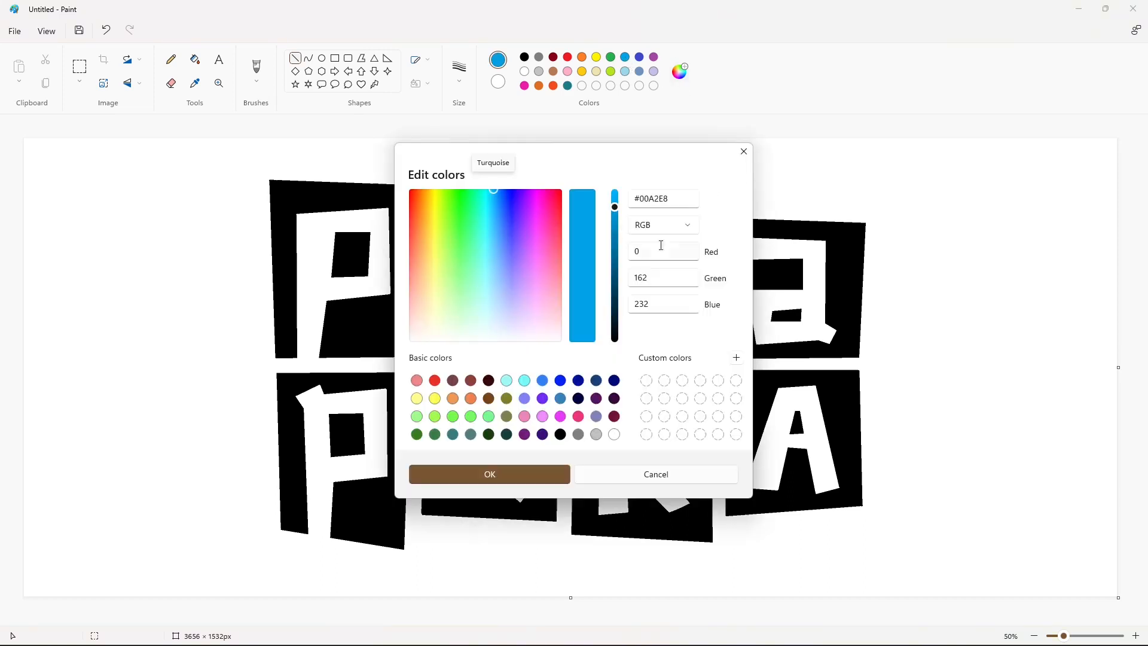
pyautogui.moveTo(615, 208); pyautogui.dragTo(623, 170)
pyautogui.moveTo(489, 208); pyautogui.dragTo(492, 222)
pyautogui.moveTo(613, 194); pyautogui.dragTo(613, 208)
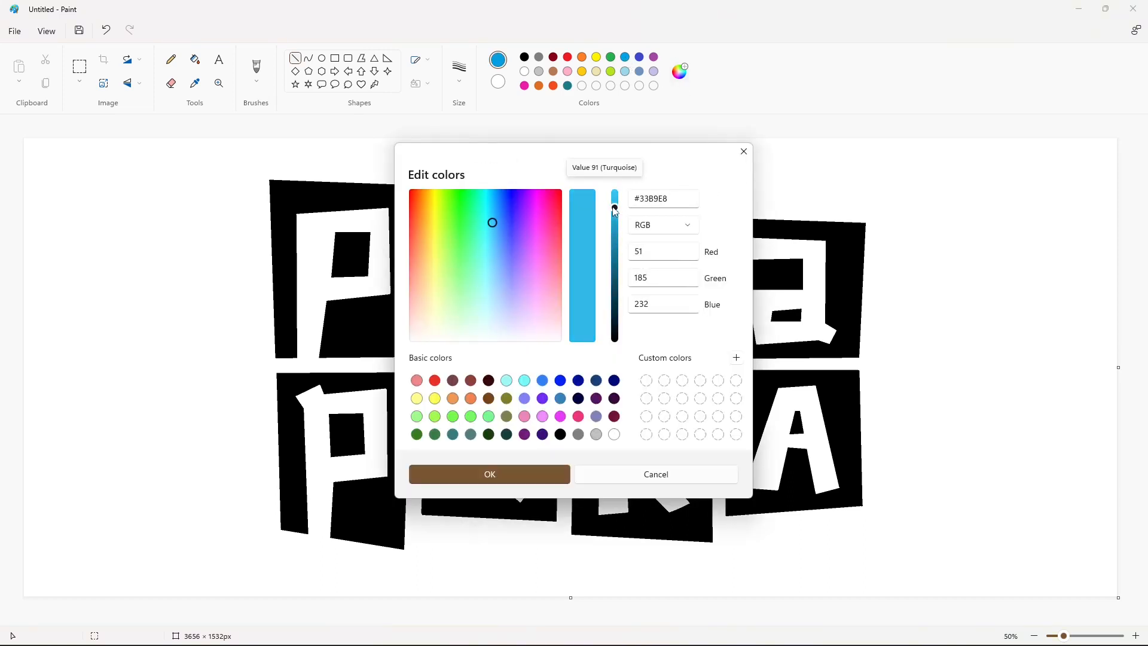
pyautogui.click(545, 474)
# Mix a muted olive-green custom colour, starting from lime, and add it to the palette
pyautogui.click(611, 71)
pyautogui.click(680, 71)
pyautogui.moveTo(441, 205); pyautogui.dragTo(443, 317)
pyautogui.moveTo(615, 210); pyautogui.dragTo(615, 236)
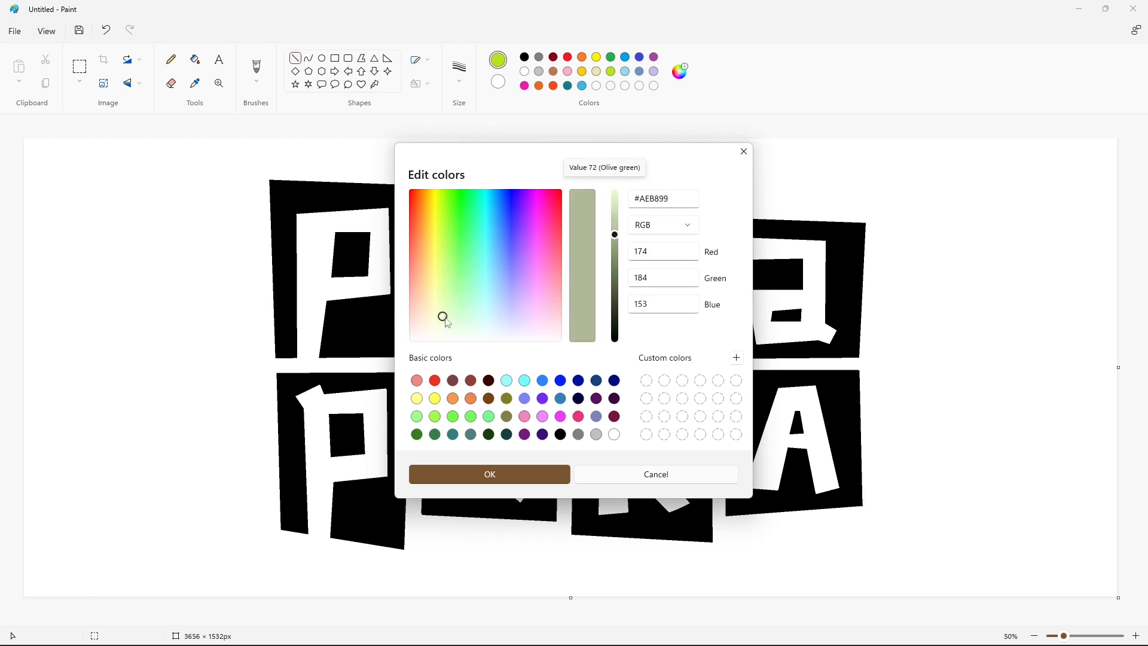
pyautogui.moveTo(446, 317); pyautogui.dragTo(455, 308)
pyautogui.moveTo(614, 234); pyautogui.dragTo(615, 250)
pyautogui.moveTo(453, 309); pyautogui.dragTo(442, 301)
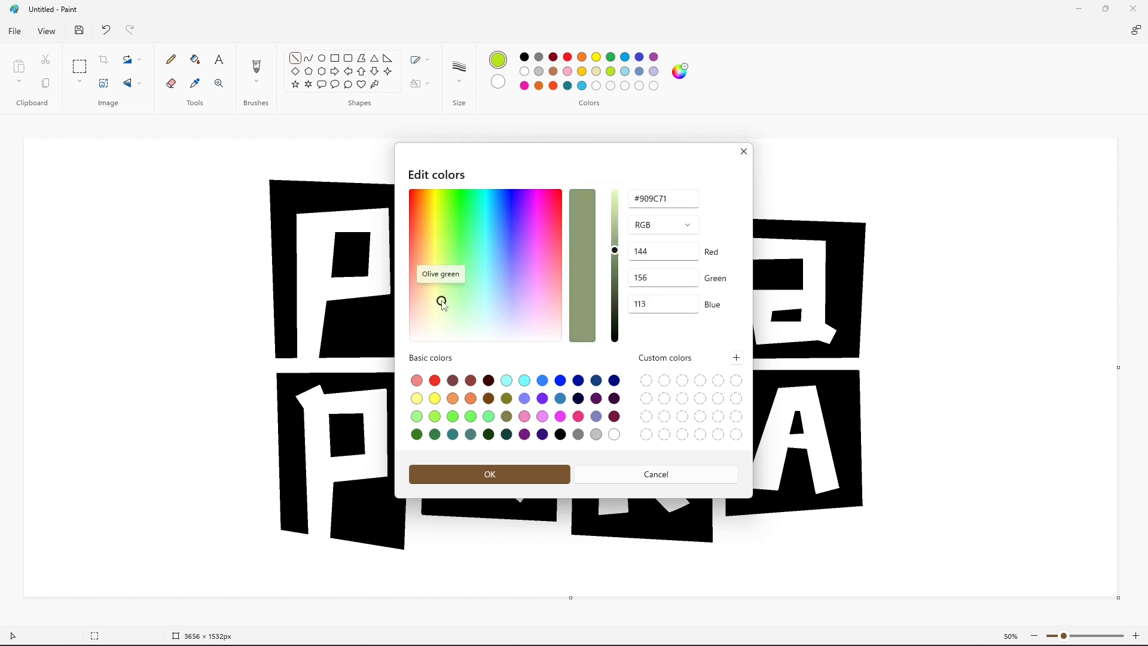
pyautogui.moveTo(615, 250)
pyautogui.mouseDown()
pyautogui.moveTo(615, 264)
pyautogui.moveTo(615, 252)
pyautogui.mouseUp()
pyautogui.click(536, 474)
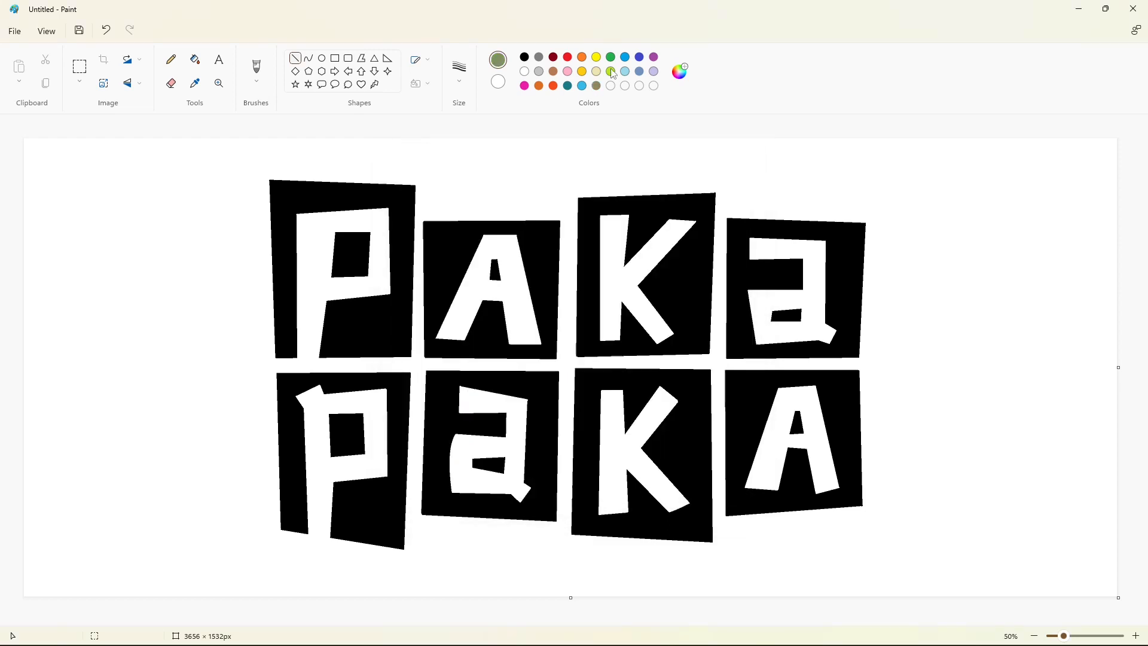
# Fill the upper-row P tile with the custom magenta and the A tile with the custom orange, including the counters
pyautogui.click(195, 59)
pyautogui.click(524, 85)
pyautogui.click(382, 318)
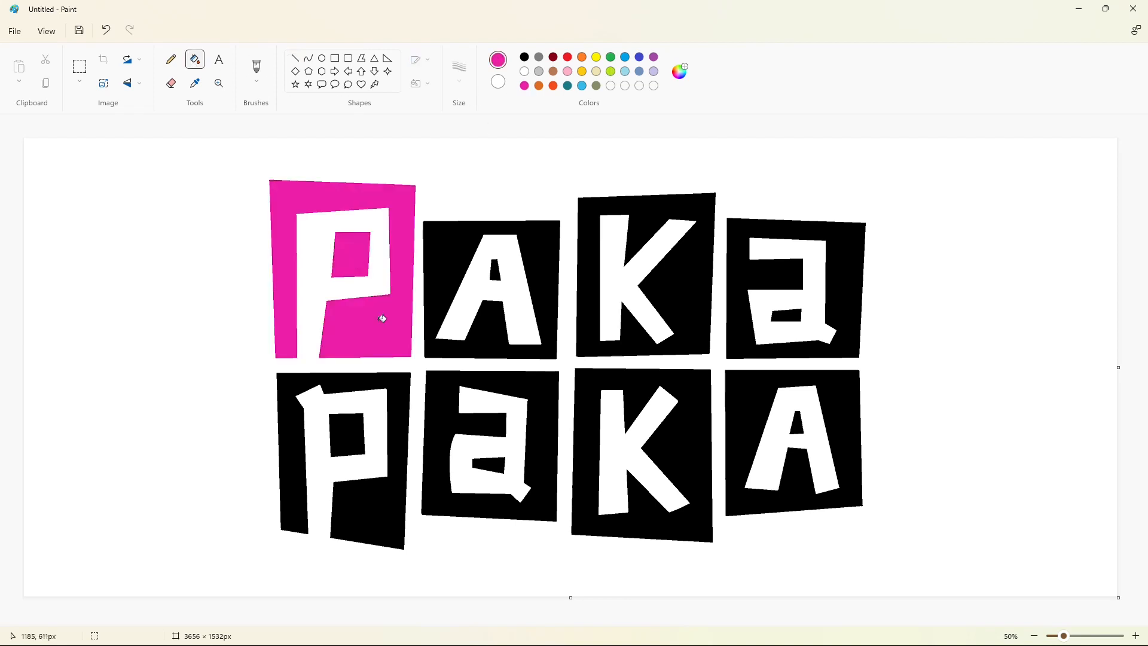
pyautogui.click(538, 85)
pyautogui.click(494, 230)
pyautogui.click(495, 270)
# Fill the upper-row K tile with the custom red-orange, and the a tile and its counter with red
pyautogui.click(553, 85)
pyautogui.click(616, 206)
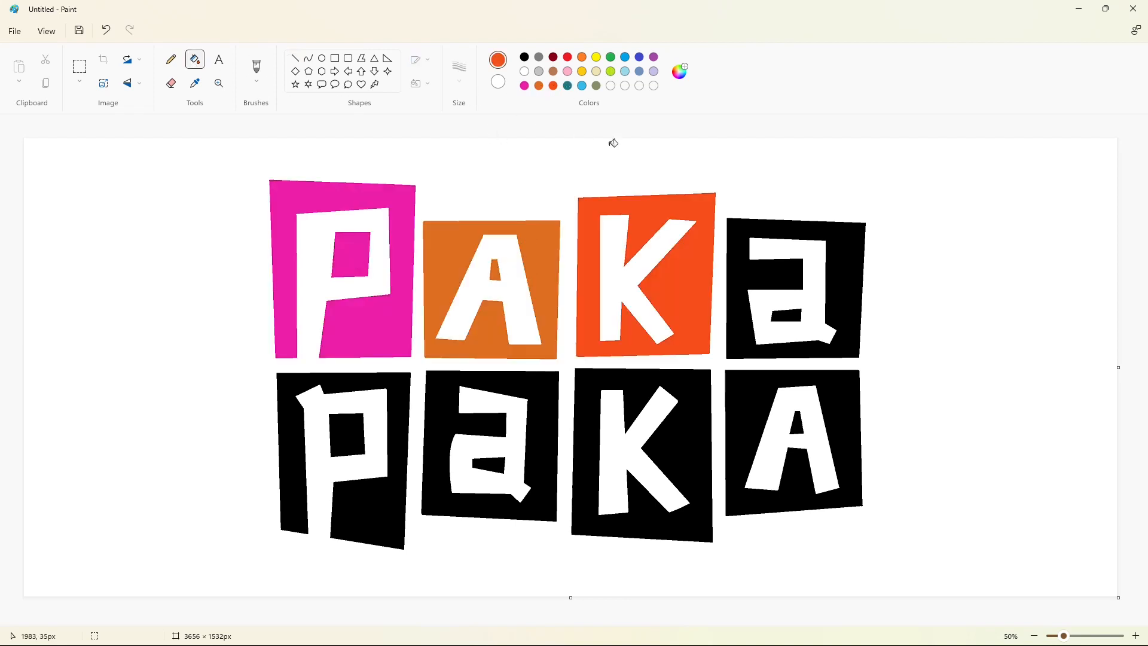
pyautogui.click(567, 57)
pyautogui.click(784, 313)
pyautogui.click(837, 292)
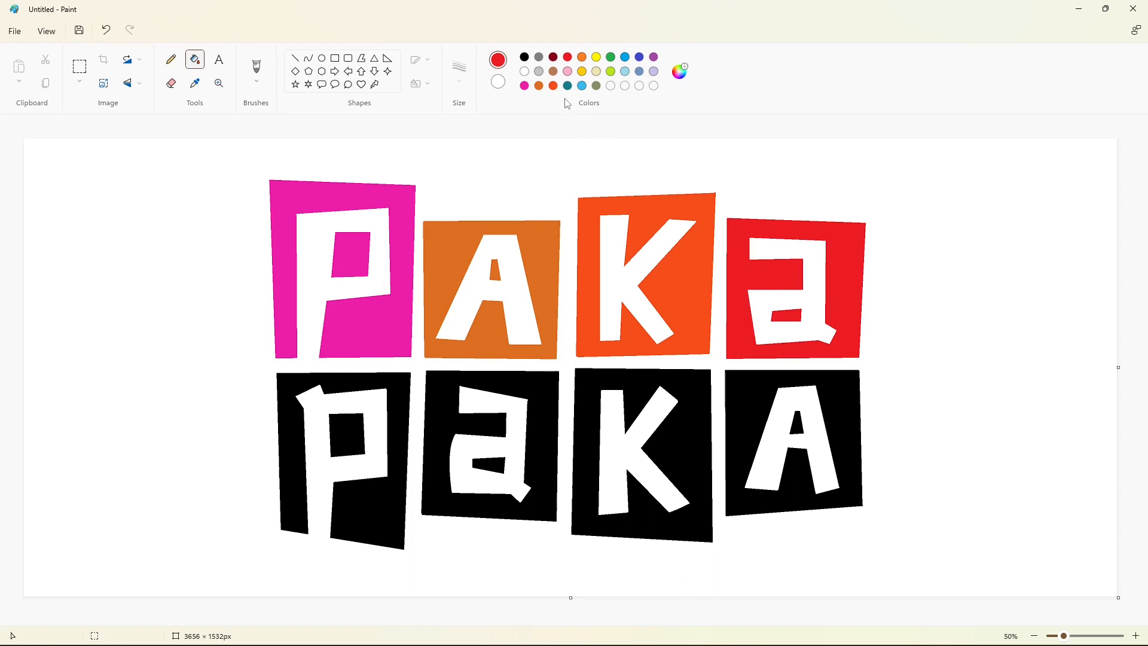
# Fill the lower-row p tile with the custom teal and the a tile with the custom sky blue, including the counters
pyautogui.click(567, 85)
pyautogui.click(347, 434)
pyautogui.click(400, 419)
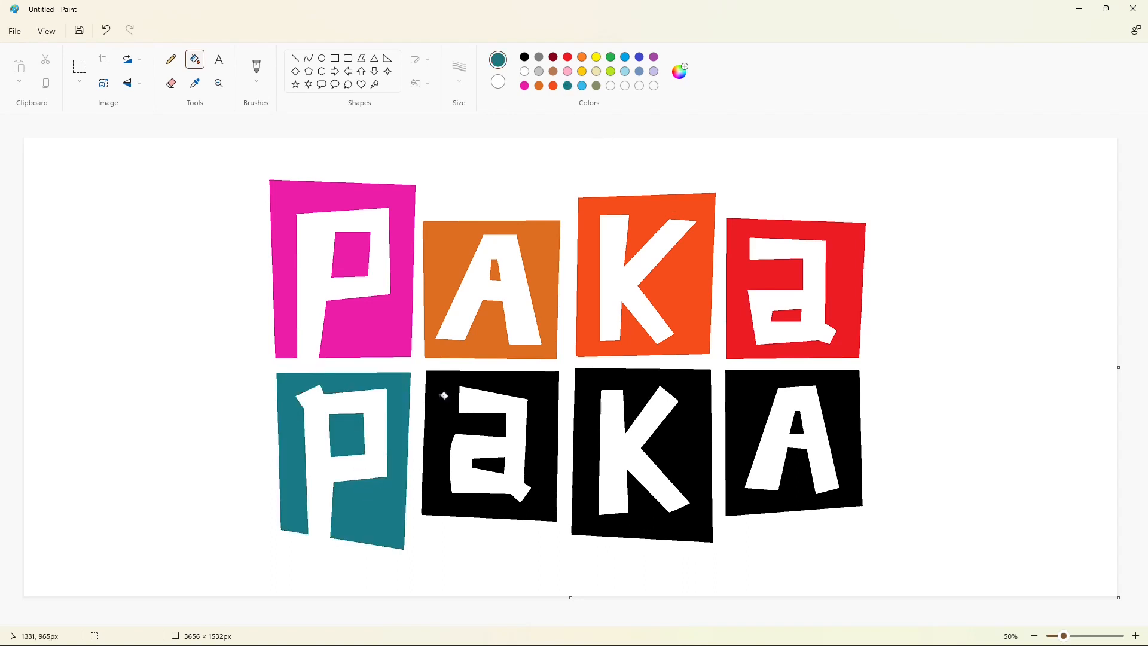
pyautogui.click(489, 414)
pyautogui.click(496, 464)
# Fill the lower-row K tile with the custom olive green and darken it with a slightly deeper custom shade
pyautogui.click(596, 85)
pyautogui.click(674, 446)
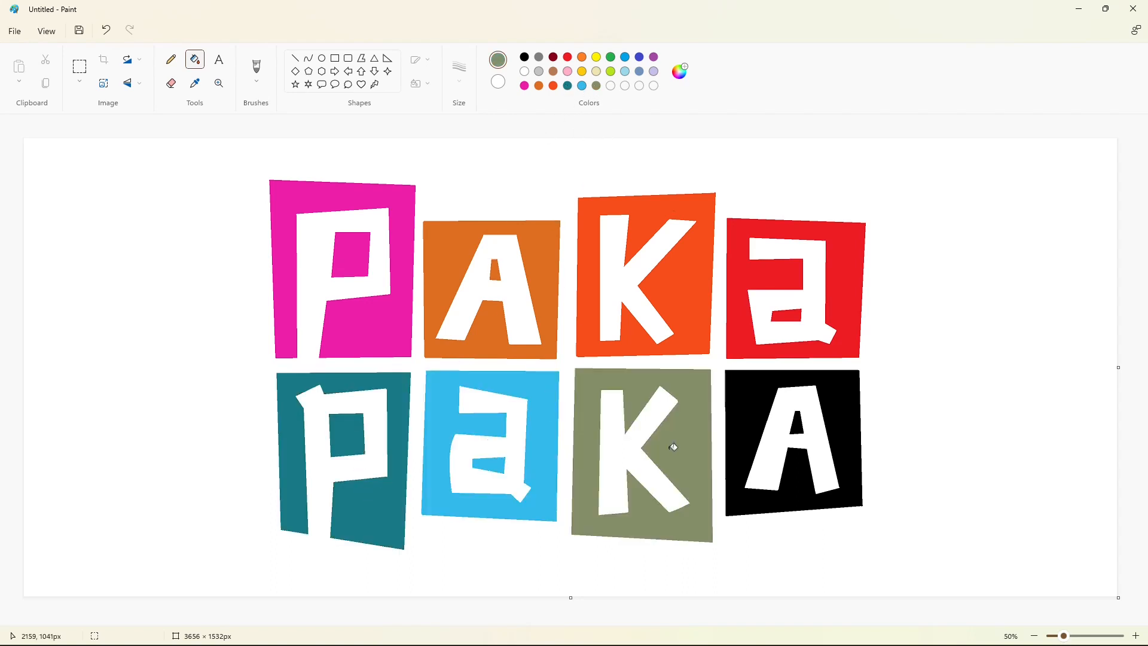
pyautogui.click(680, 71)
pyautogui.click(487, 474)
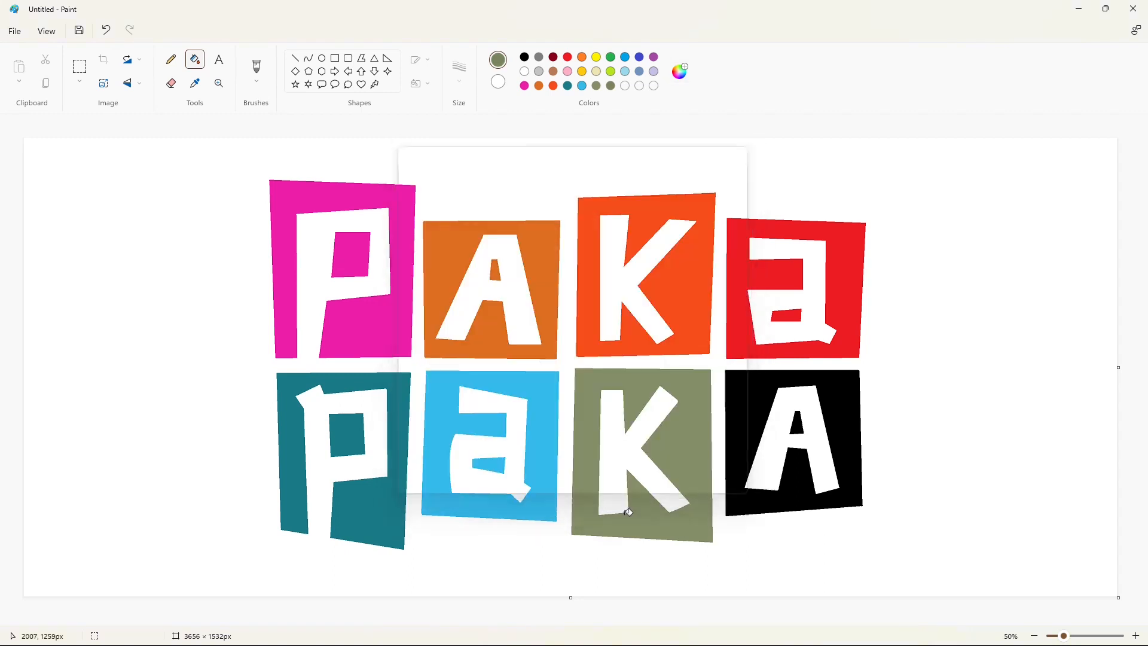
# Fill the lower-row A tile and its counter with lime, and refine it with a slightly darker custom lime
pyautogui.click(610, 71)
pyautogui.click(797, 424)
pyautogui.click(755, 404)
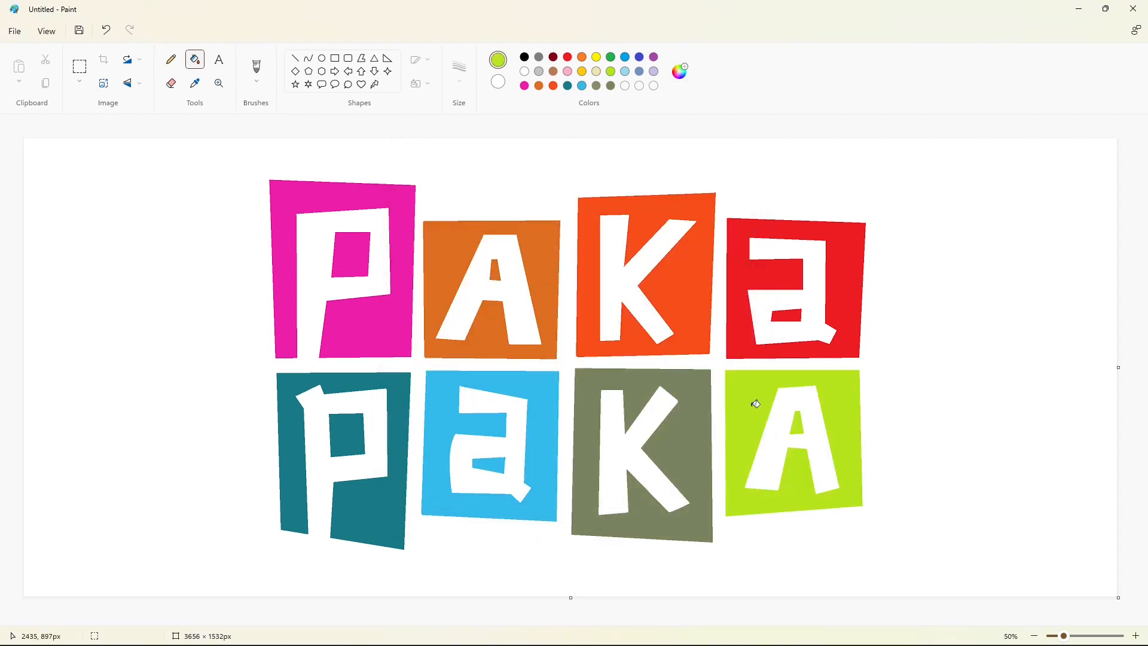
pyautogui.click(691, 75)
pyautogui.click(486, 474)
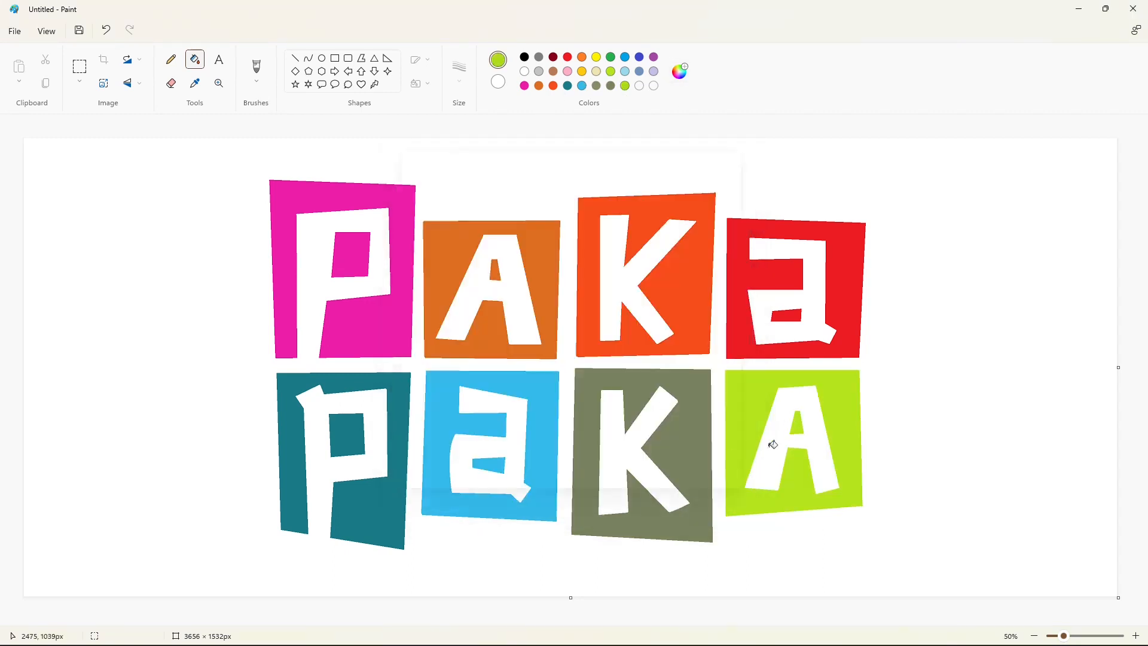
pyautogui.click(797, 484)
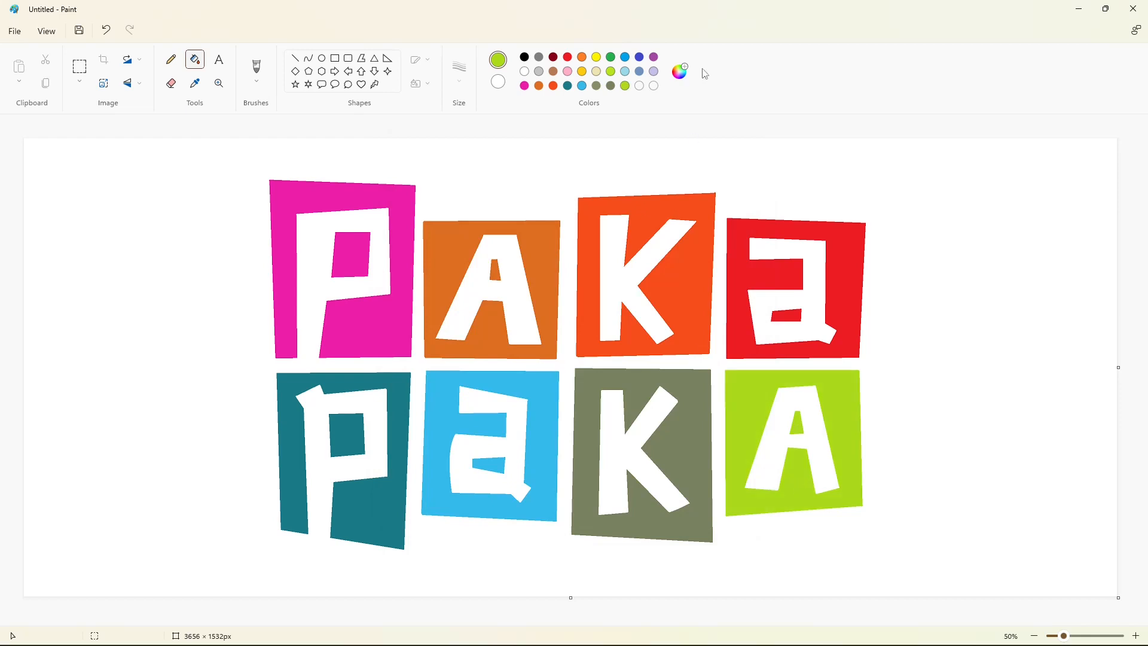